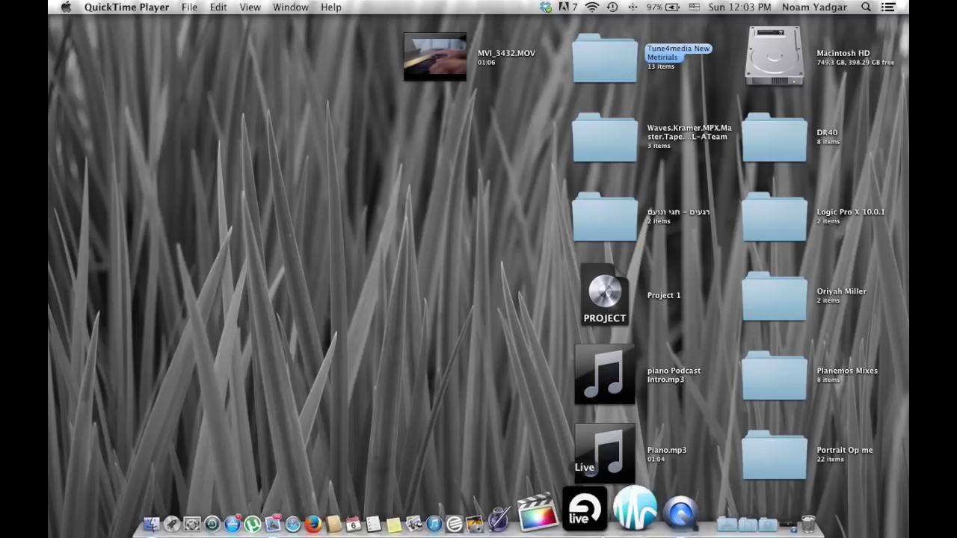
Step: Launch Logic Pro X and accept the detected PreSonus FireStudio as its audio device
key(F4)
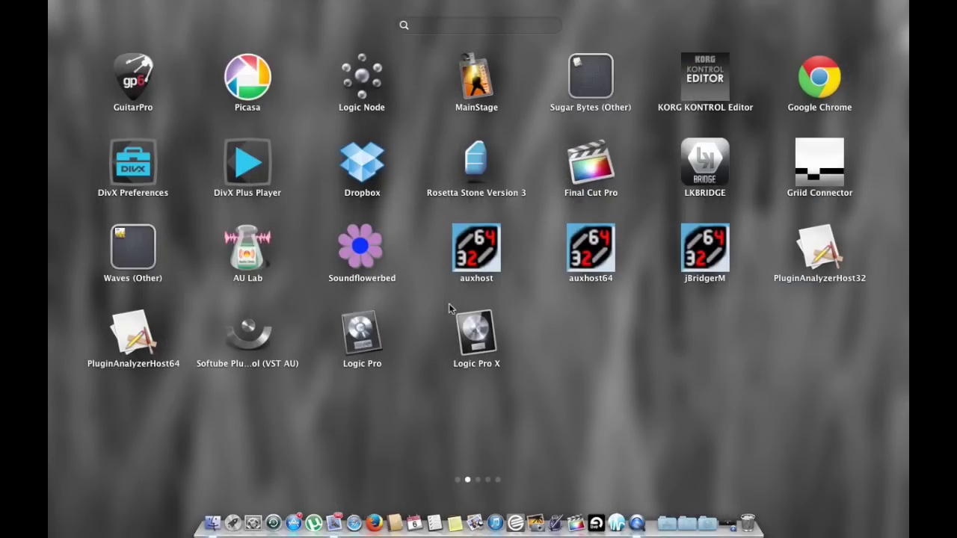
click(489, 343)
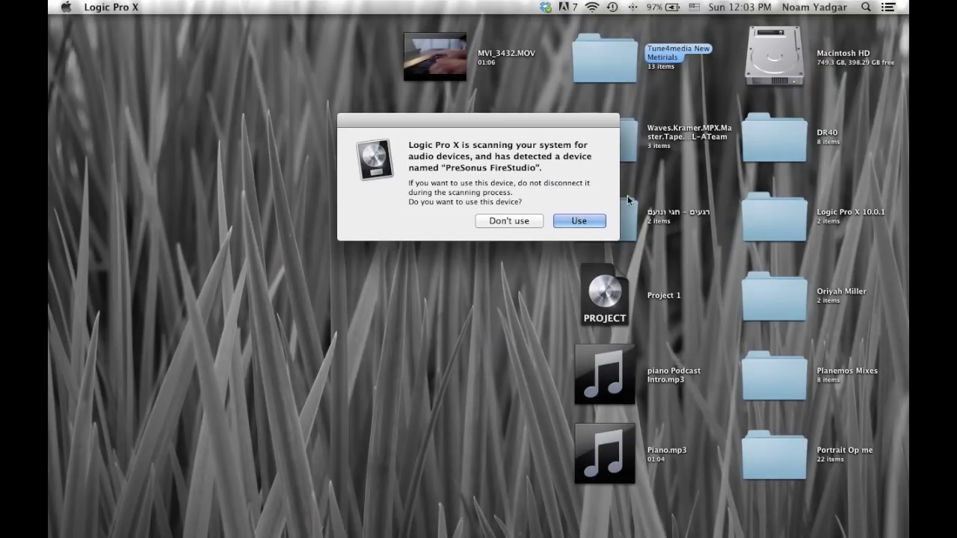
click(592, 221)
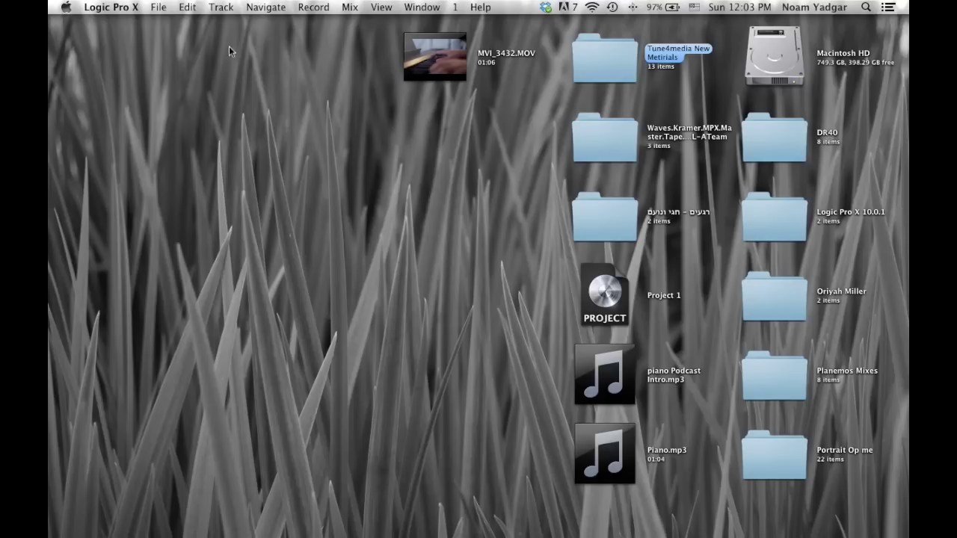
click(158, 7)
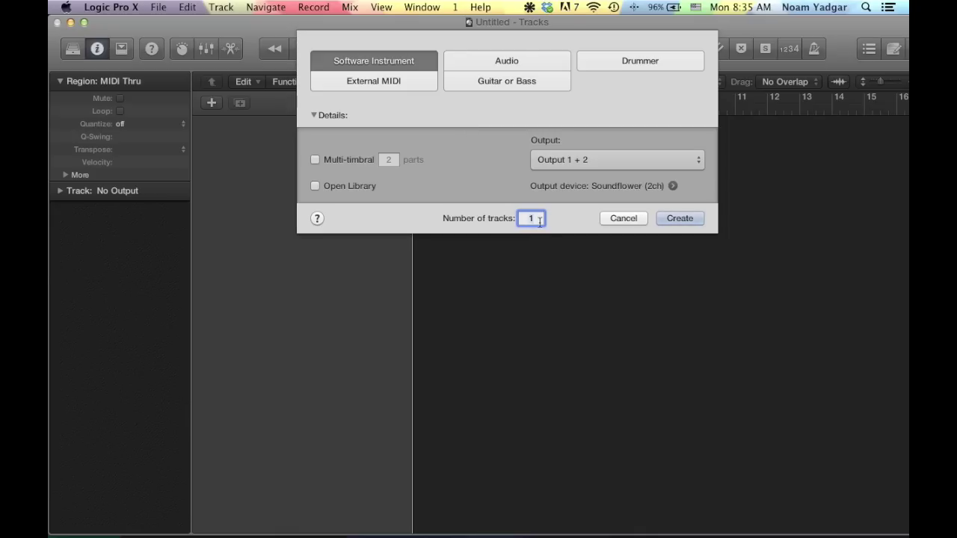
Step: Create two software instrument tracks
key(BackSpace)
text(2)
click(683, 217)
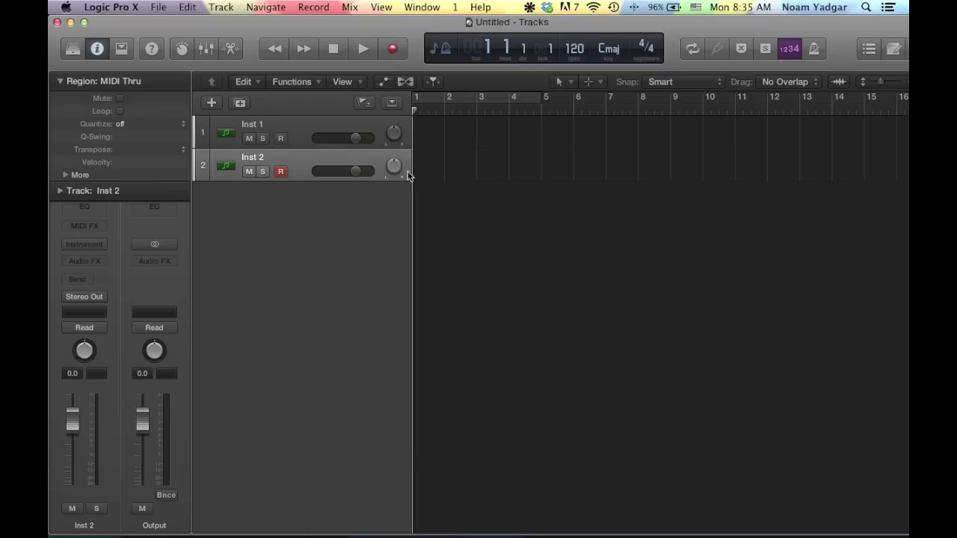
Step: Rename the first track from Inst 1 to 'Piano'
click(272, 128)
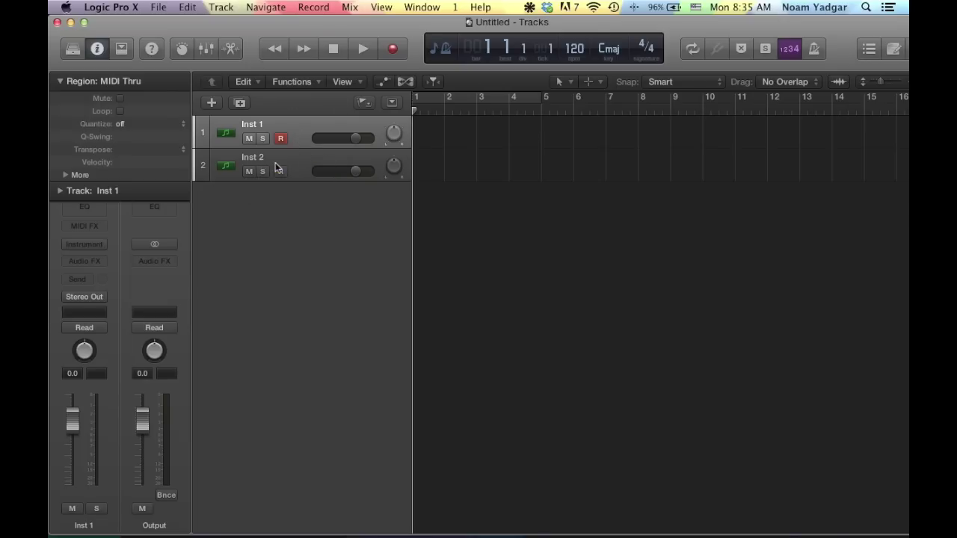
key(super+BackSpace)
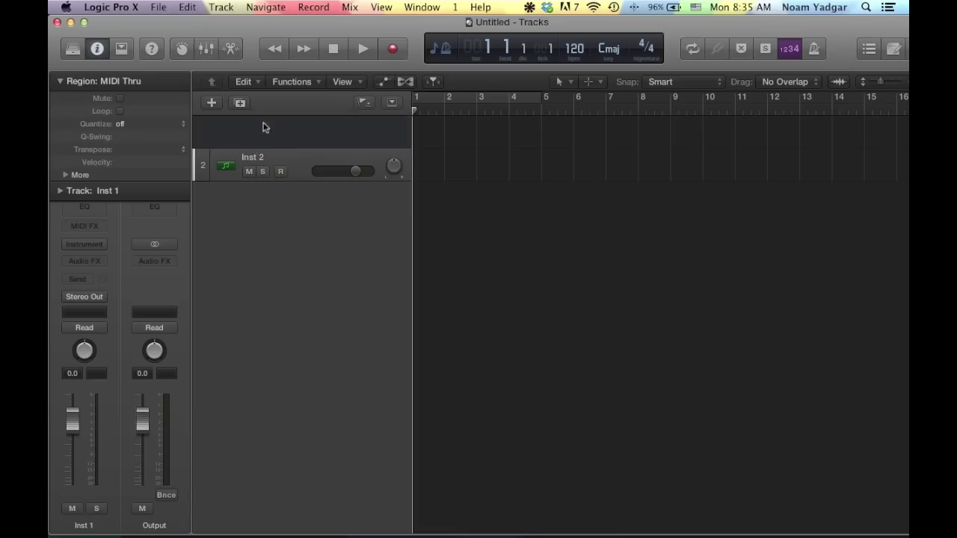
key(super+z)
double_click(263, 128)
text(Piano)
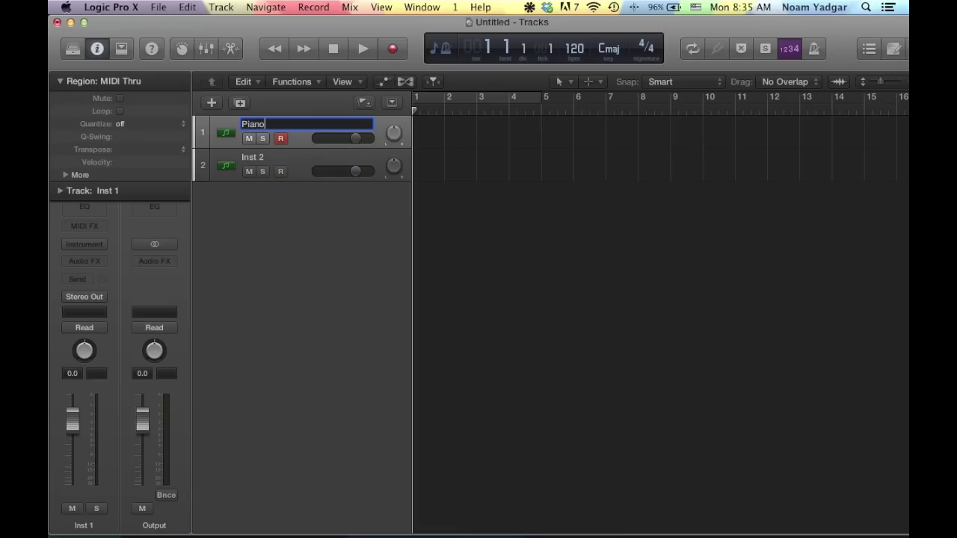
key(Return)
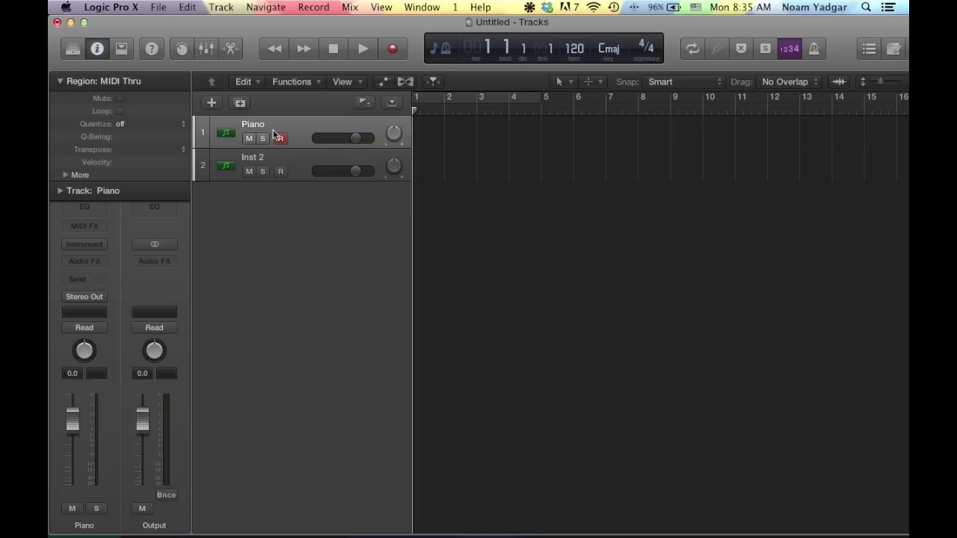
click(98, 245)
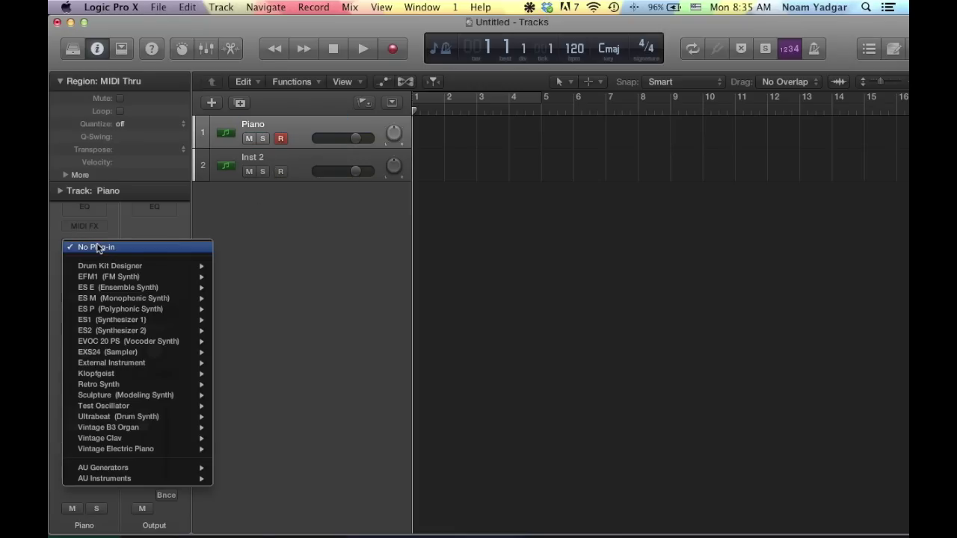
Step: Load a stereo EXS24 on Piano with the Factory > Acoustic Pianos > Steinway Piano sound
mouse_move(149, 355)
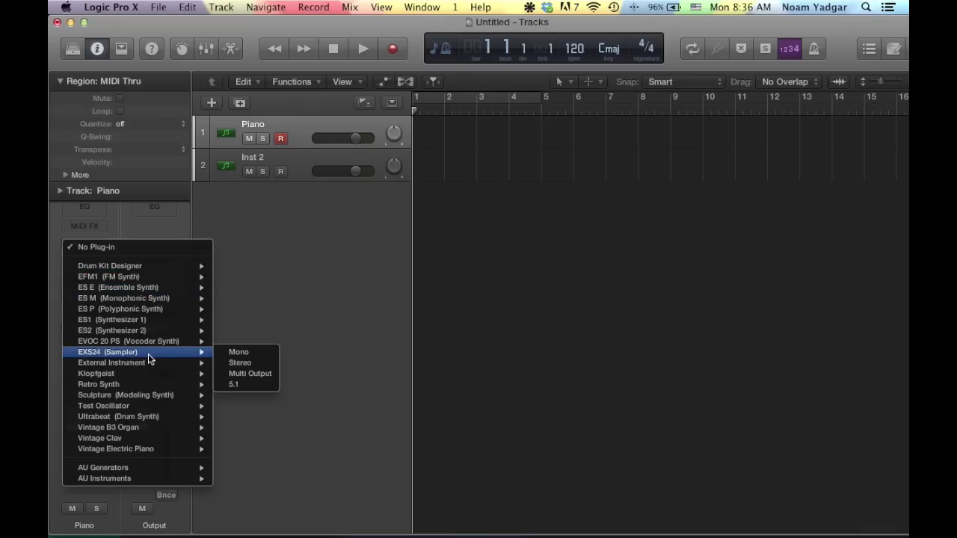
click(254, 365)
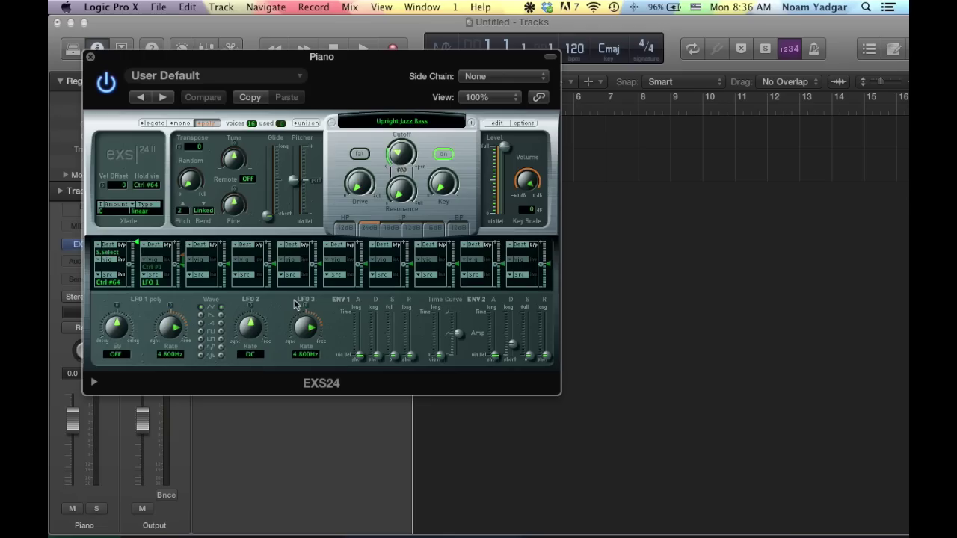
click(414, 124)
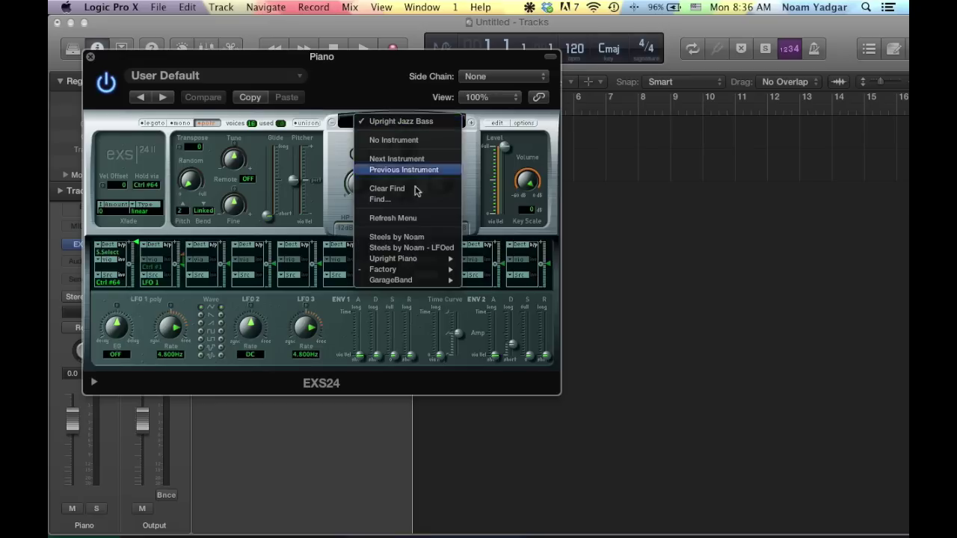
mouse_move(428, 270)
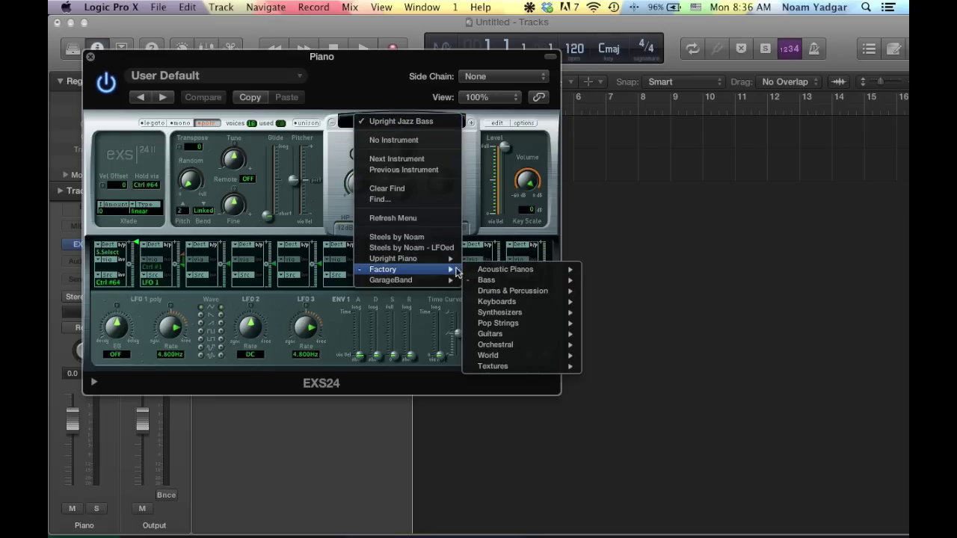
mouse_move(505, 272)
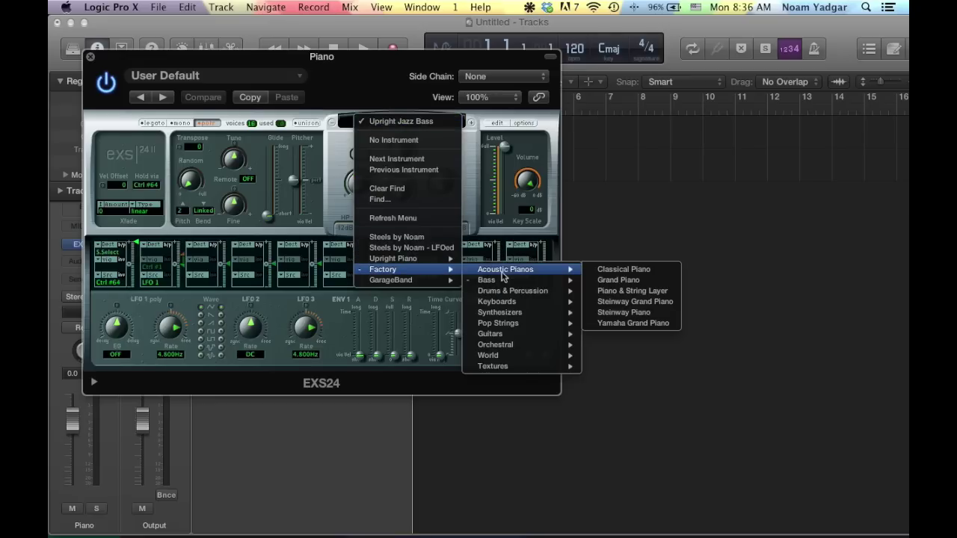
click(655, 317)
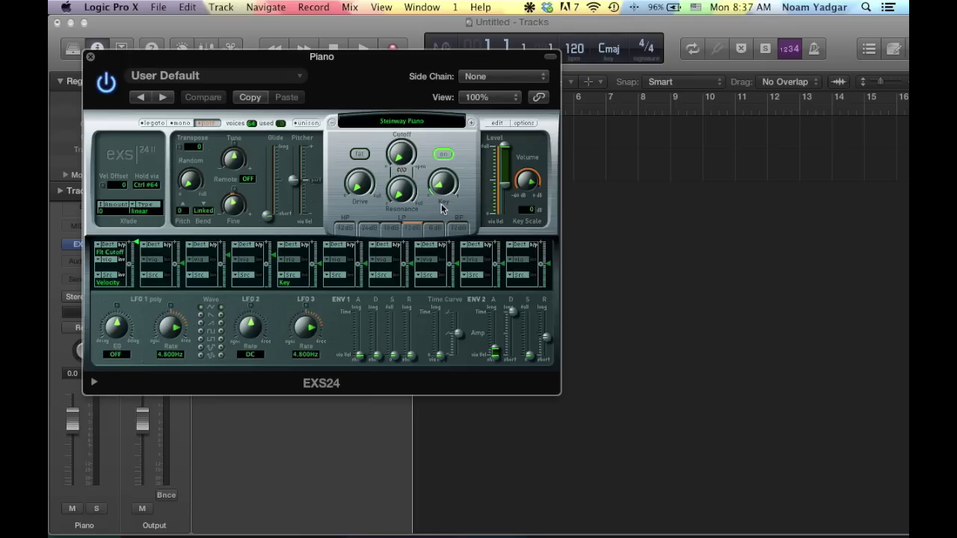
Step: Switch the EXS24 filter to LP 18dB, raise its cutoff, enable Fat, and nudge the level up
click(392, 230)
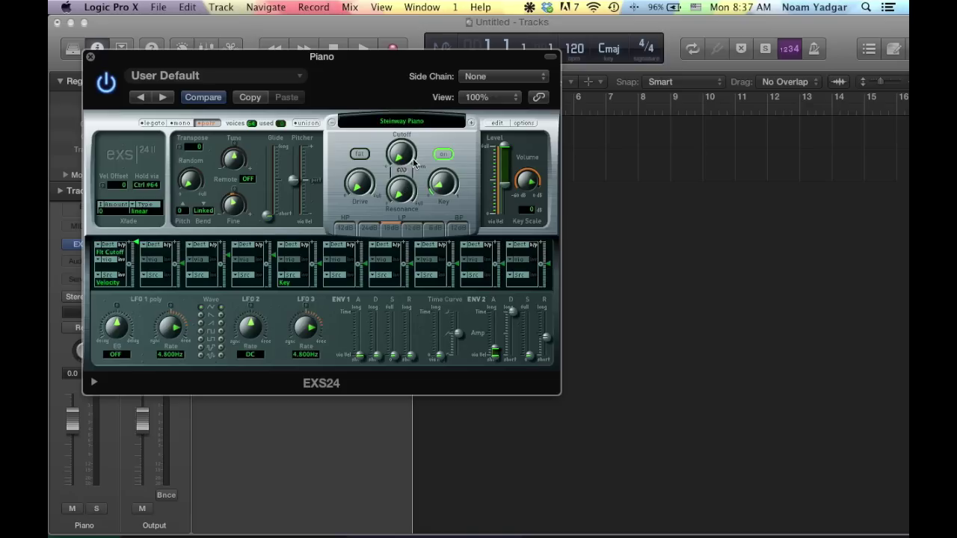
drag(408, 157, 401, 134)
click(359, 155)
click(441, 179)
drag(505, 191, 505, 187)
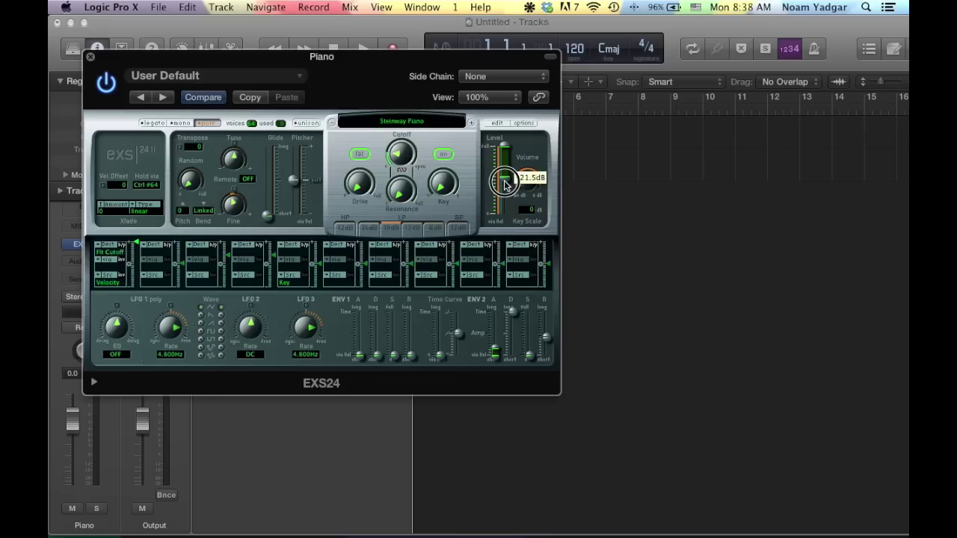
drag(504, 186, 504, 185)
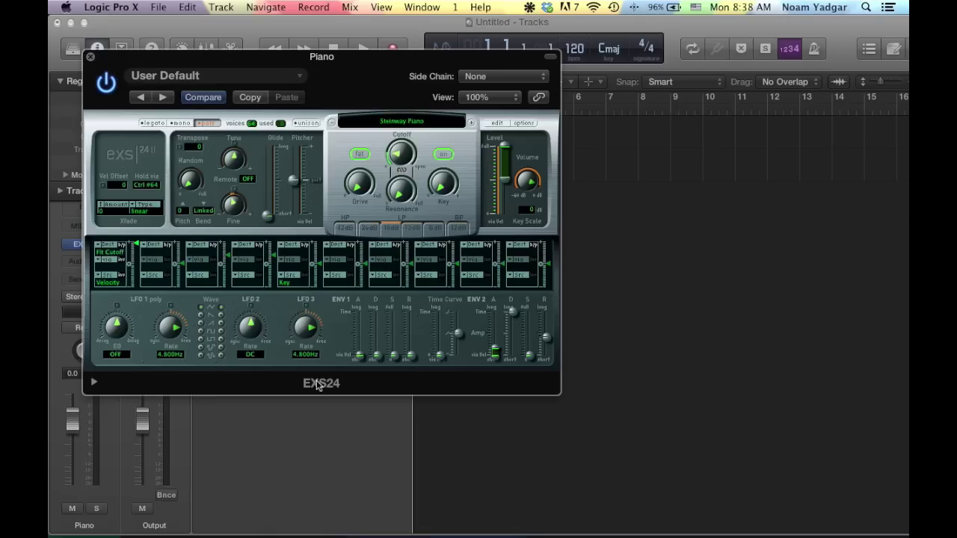
Step: Insert a stereo Chorus effect on the Piano track
click(90, 56)
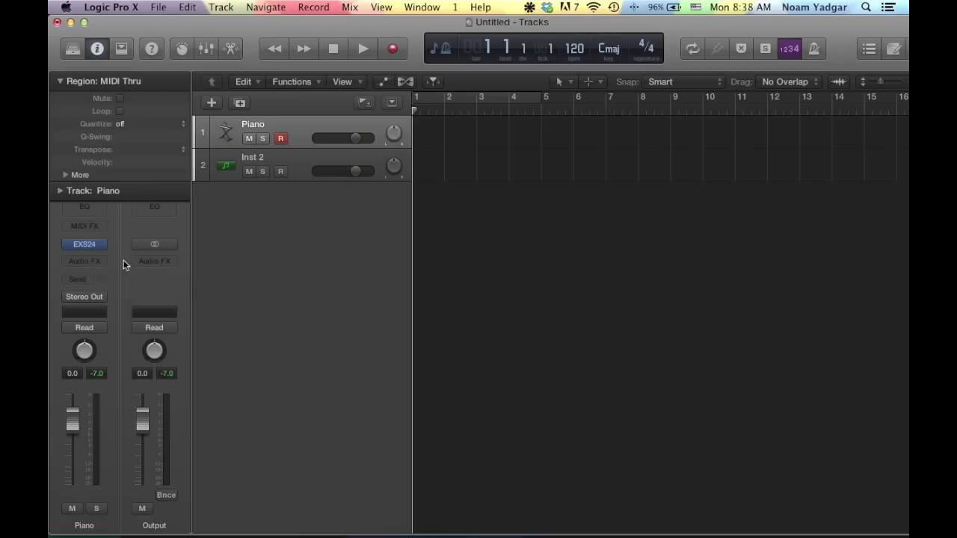
click(98, 264)
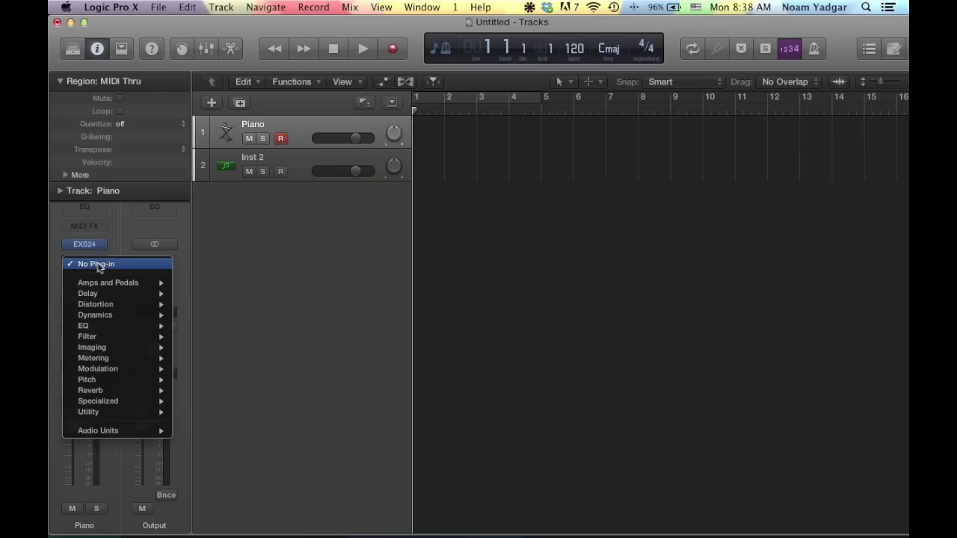
mouse_move(137, 360)
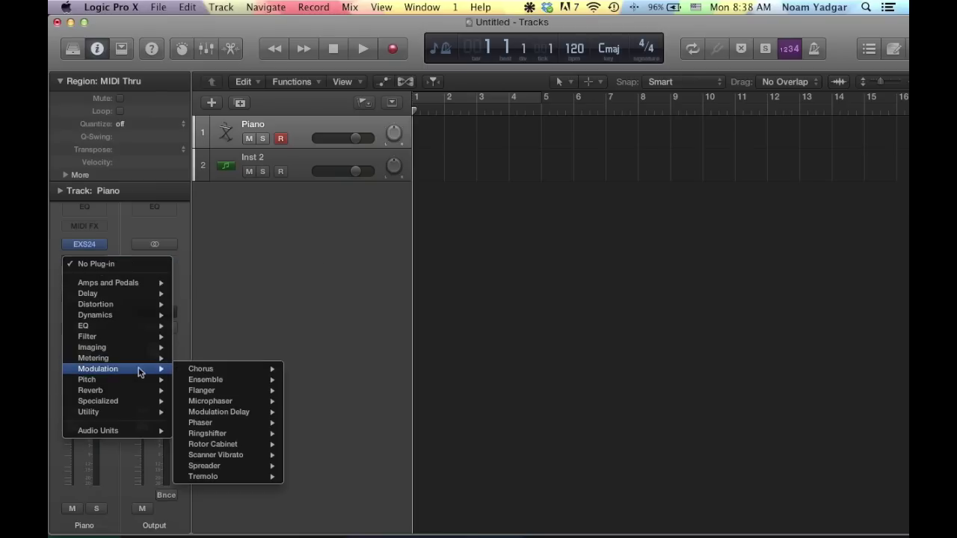
mouse_move(240, 367)
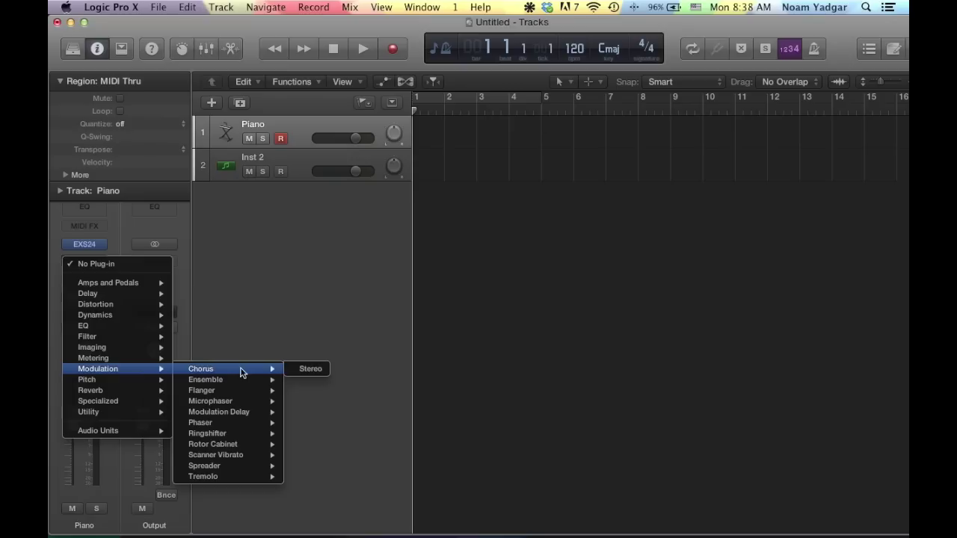
click(310, 369)
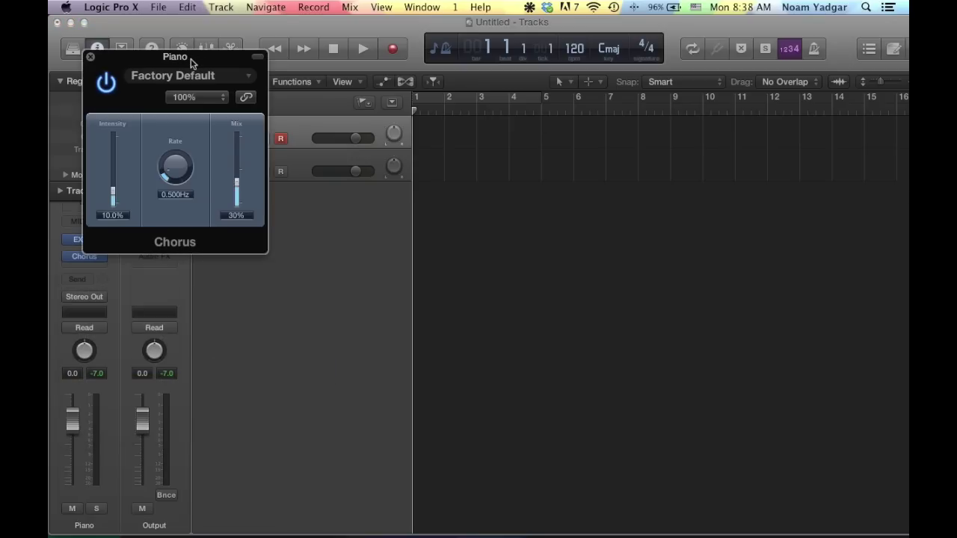
drag(190, 58, 581, 163)
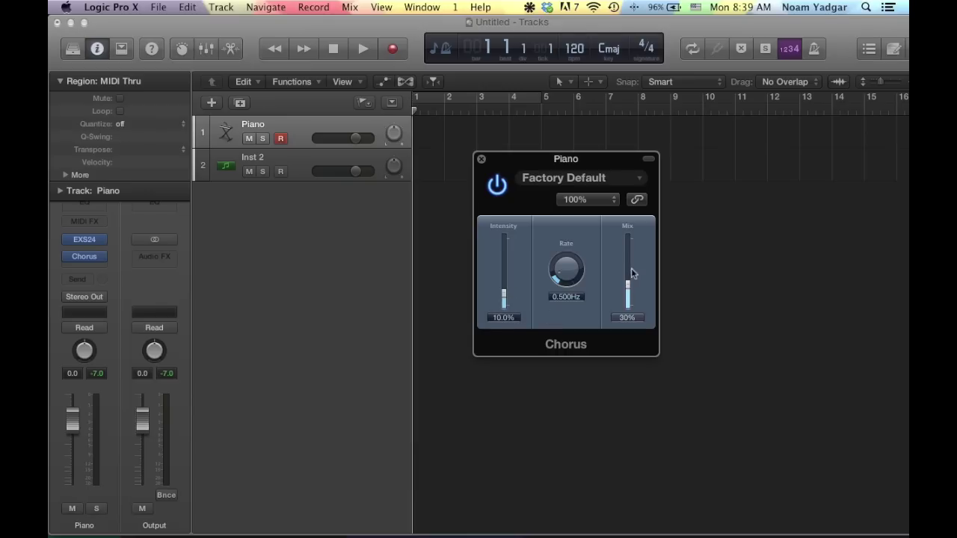
Step: Set the Chorus Intensity to 8% and Mix to 70%
double_click(509, 317)
text(8)
key(Return)
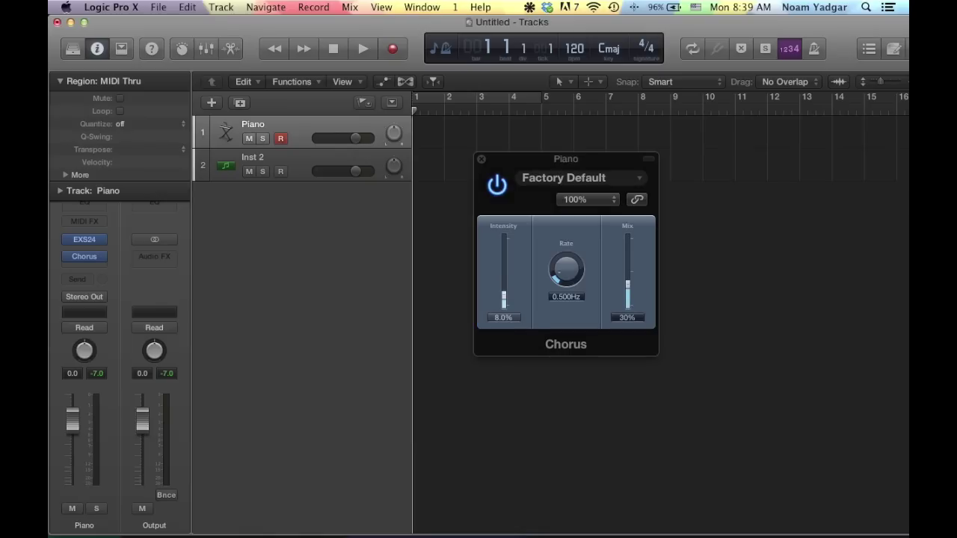
double_click(627, 317)
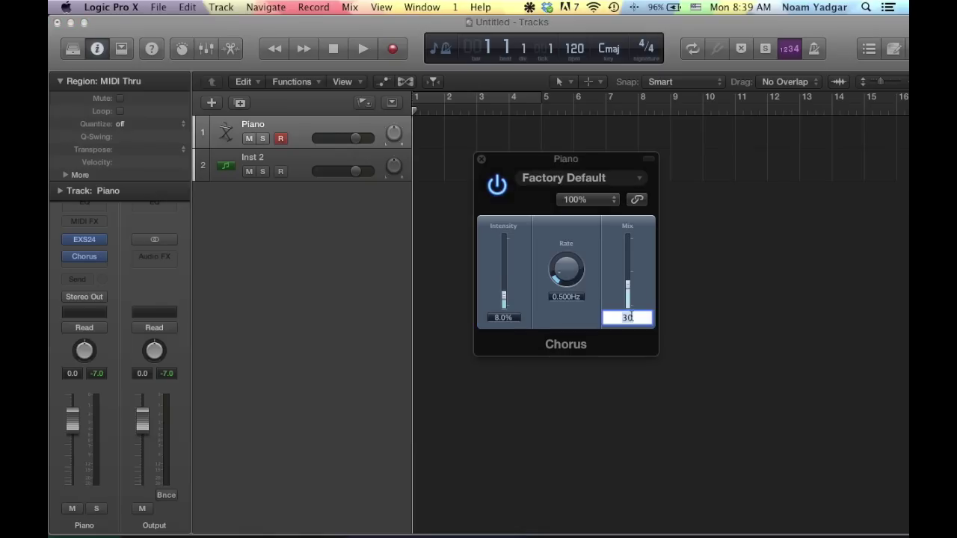
key(BackSpace)
text(70)
key(Return)
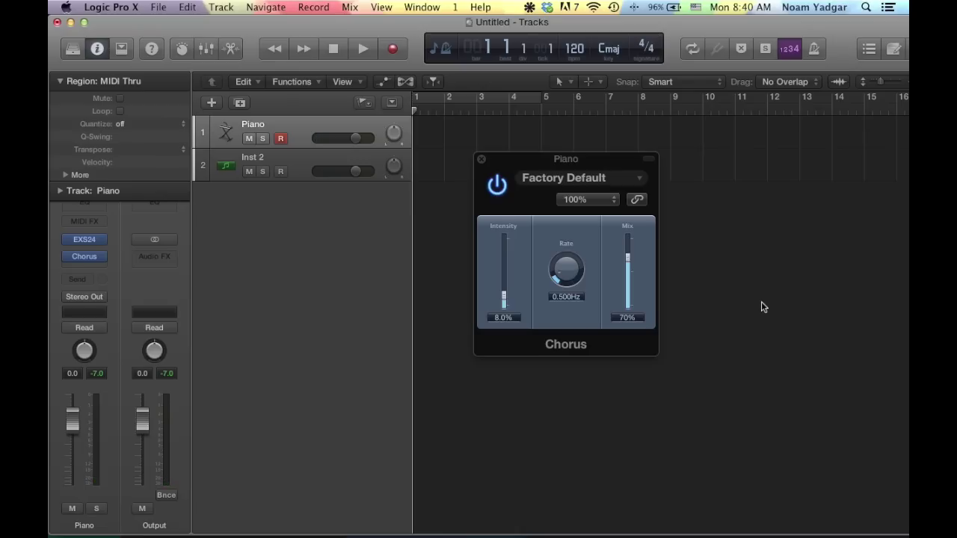
Step: Try a Chorus Intensity of 30%, then settle it back at 8%
double_click(504, 319)
text(30)
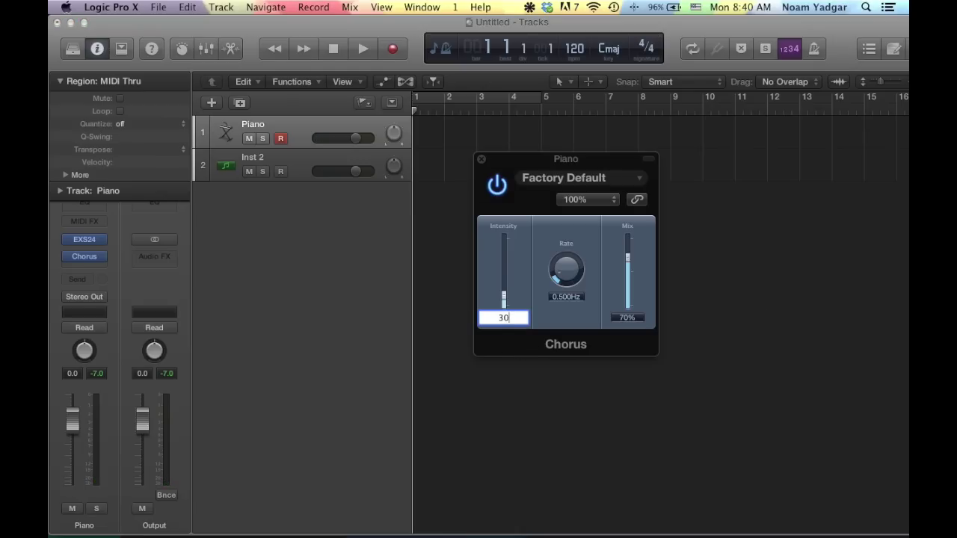
key(Return)
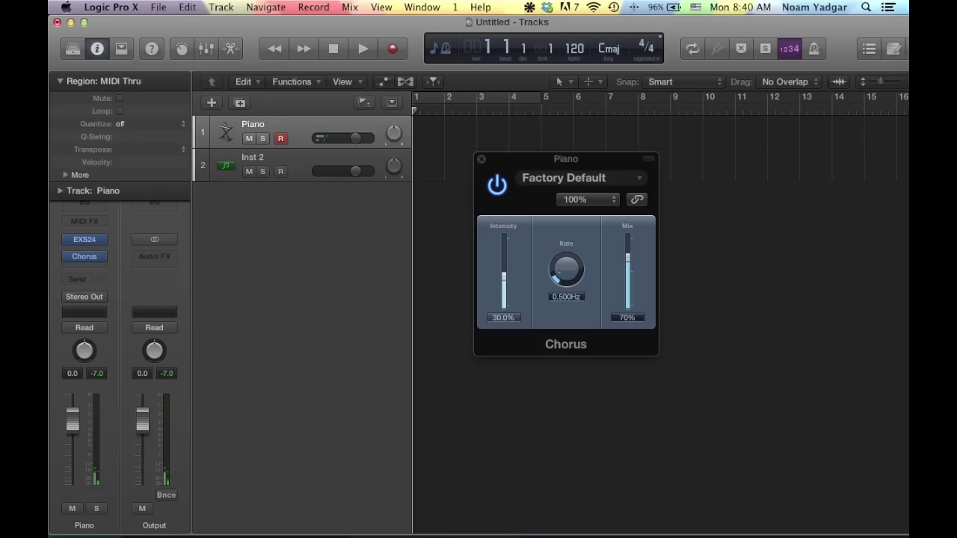
double_click(503, 318)
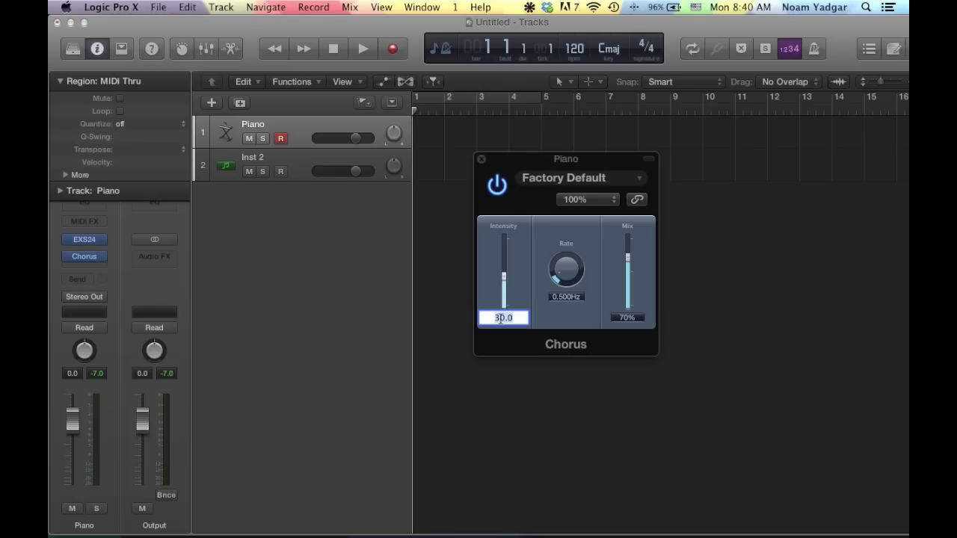
text(8)
key(Return)
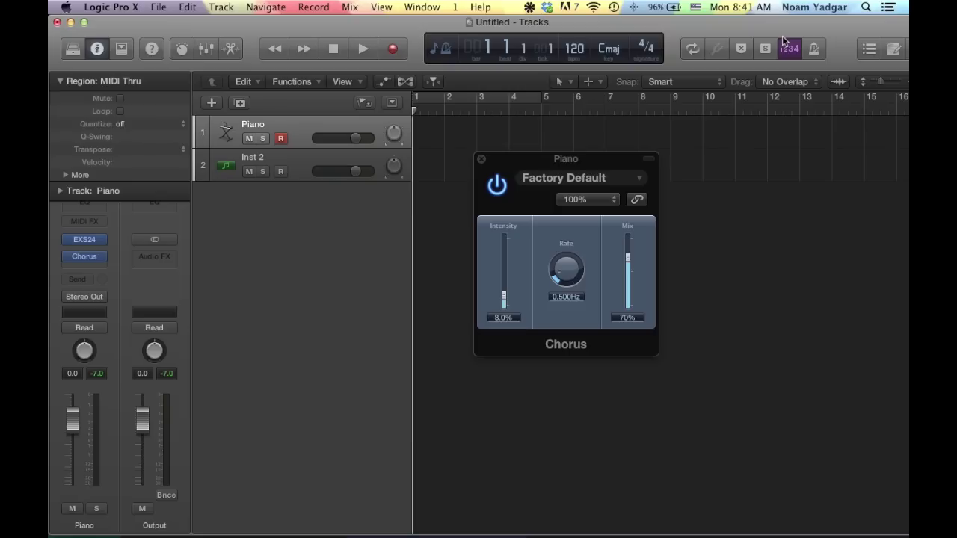
Step: Rename the second track from Inst 2 to 'Dampers'
click(303, 157)
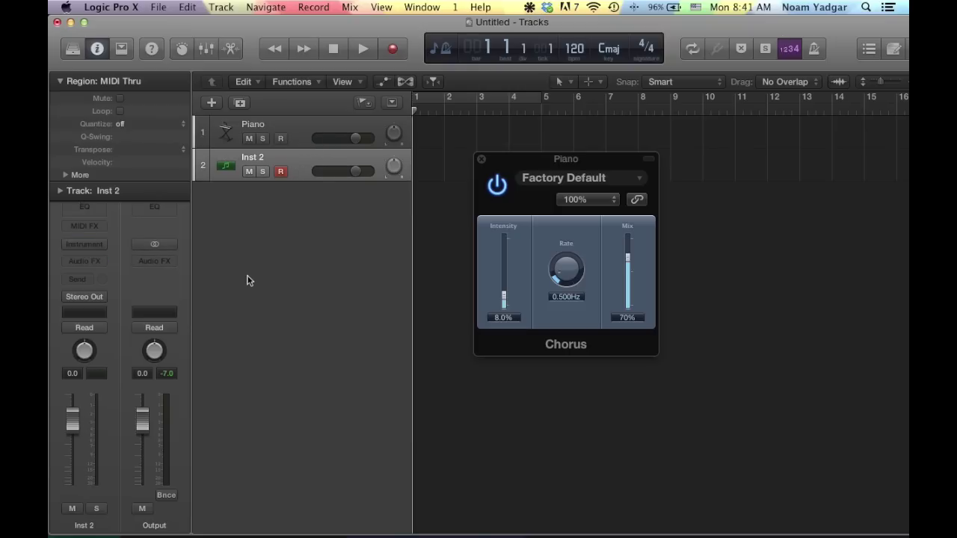
double_click(261, 158)
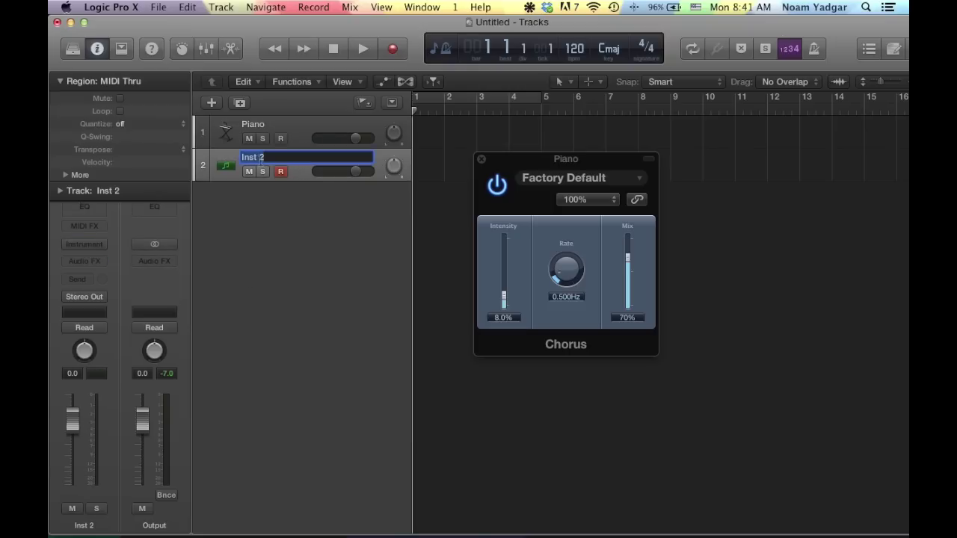
text(Dampers)
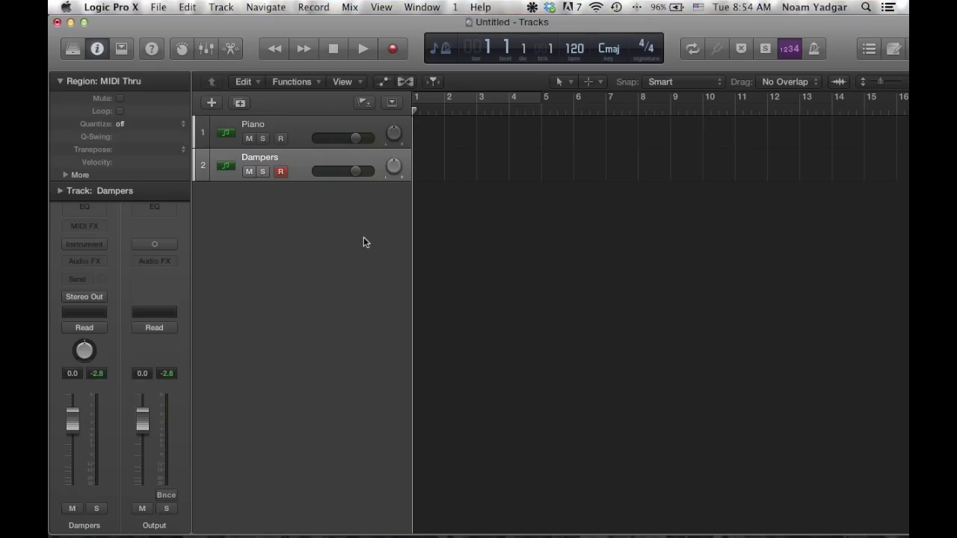
click(93, 245)
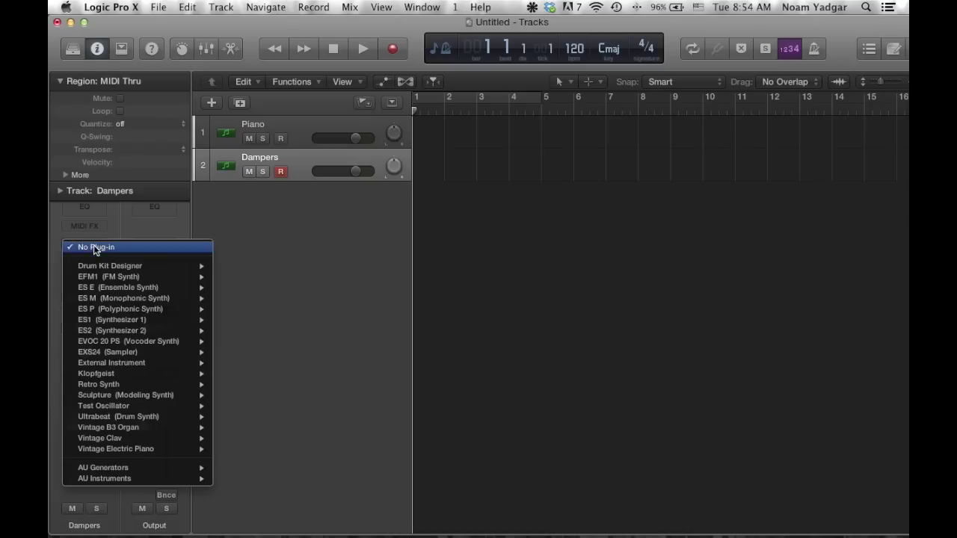
Step: Load a stereo EXS24 on Dampers with Factory > Bass > Acoustic Bass > Upright Jazz Bass
mouse_move(137, 363)
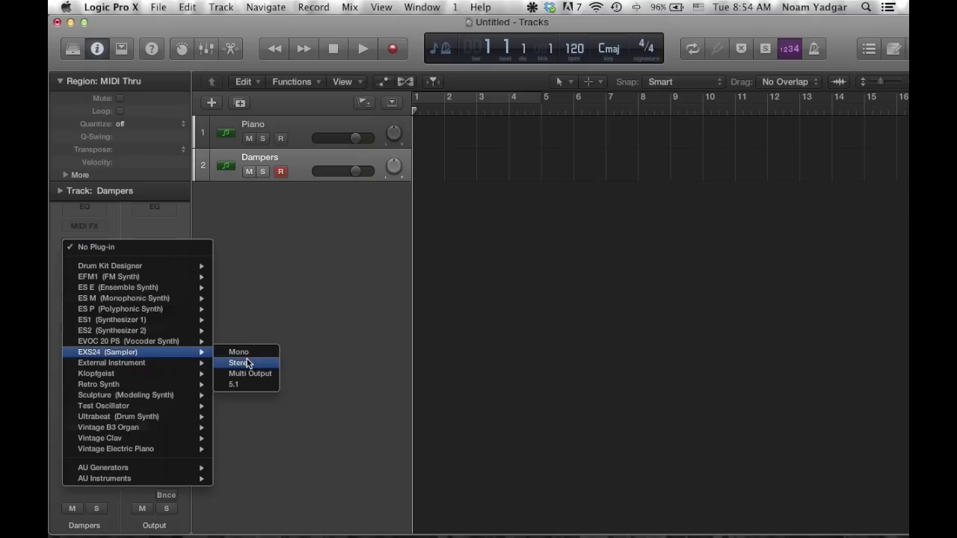
click(250, 363)
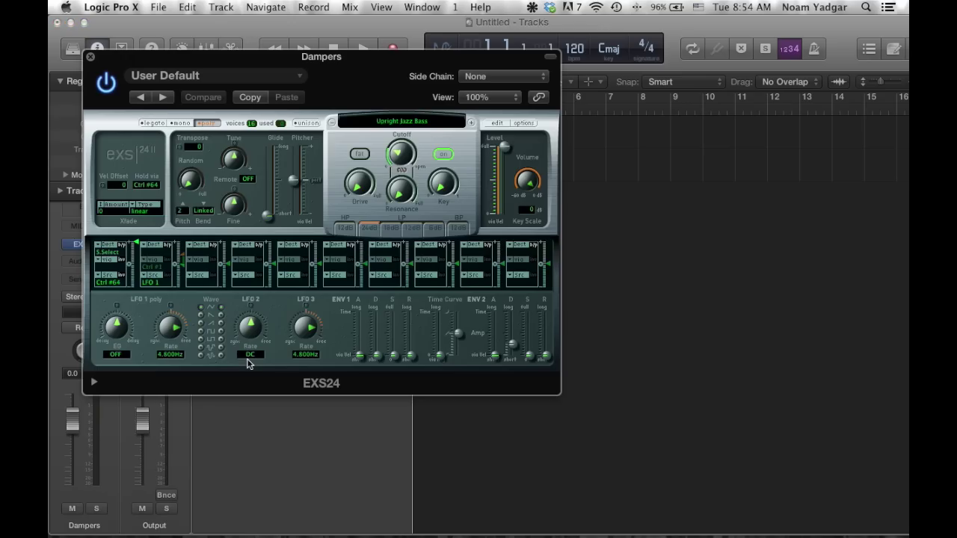
click(423, 122)
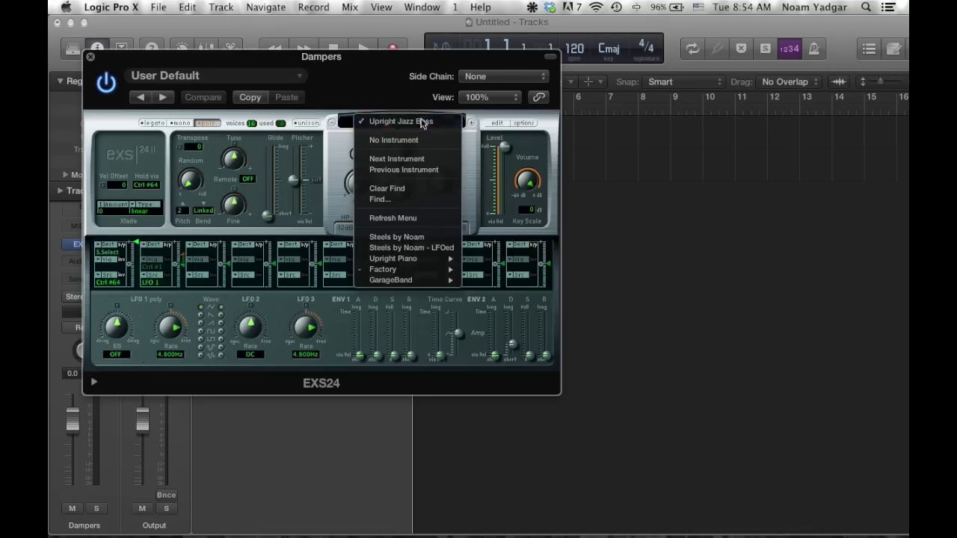
click(471, 124)
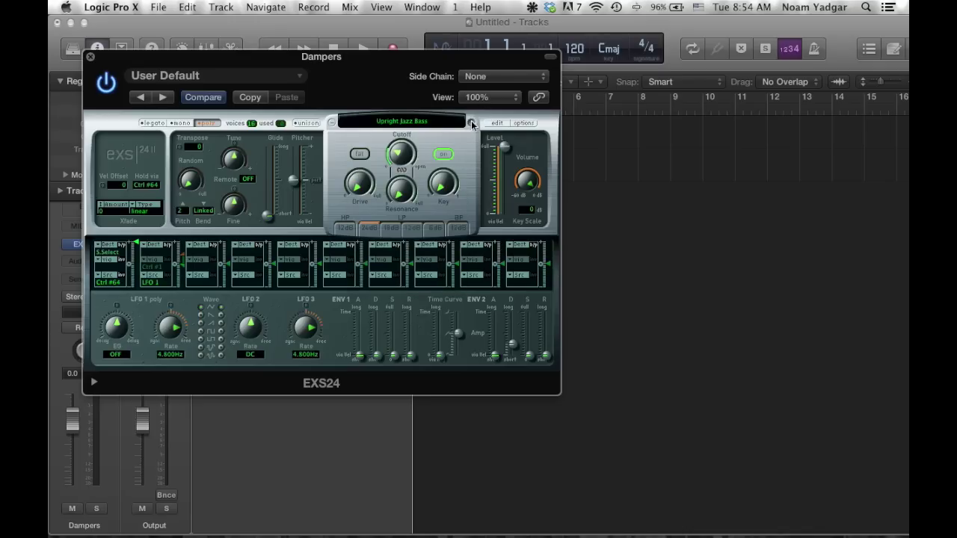
click(331, 123)
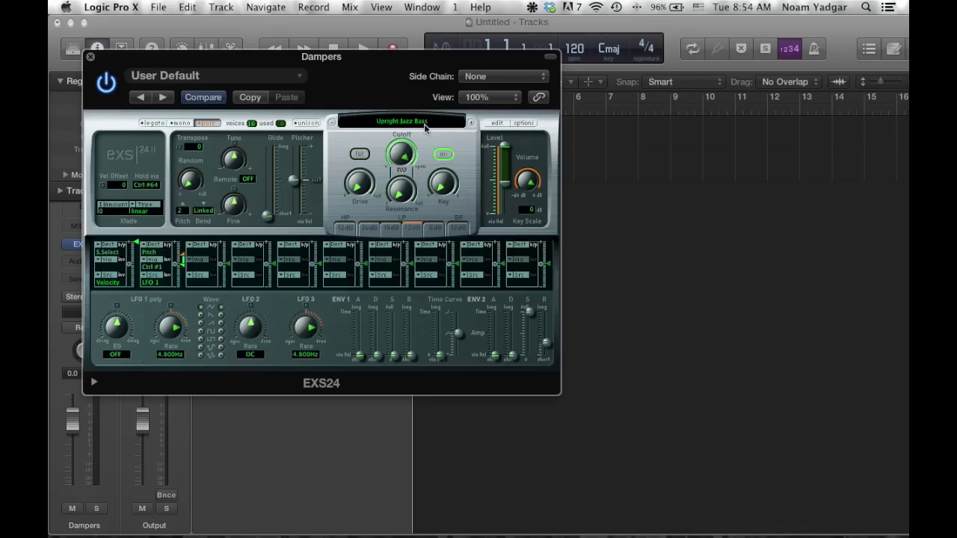
click(424, 128)
mouse_move(427, 270)
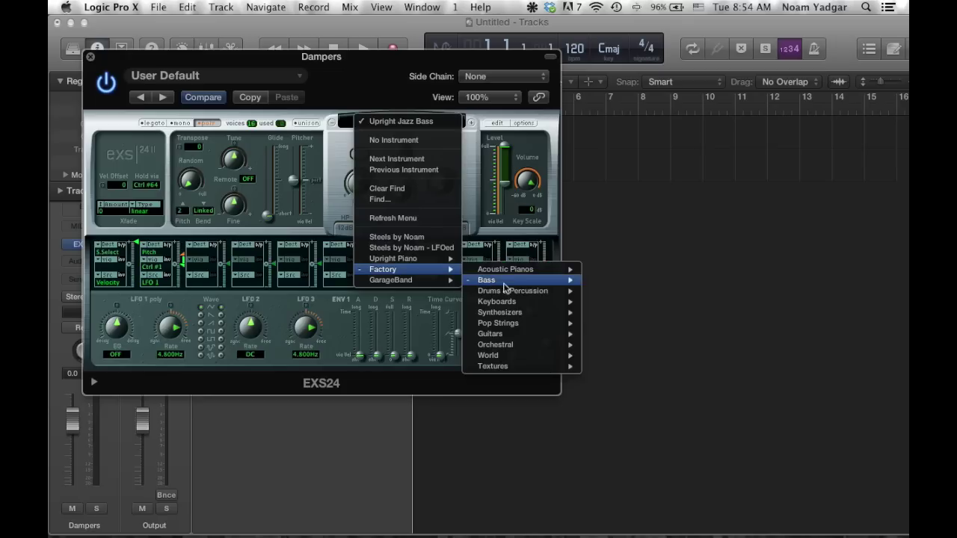
mouse_move(512, 280)
mouse_move(608, 283)
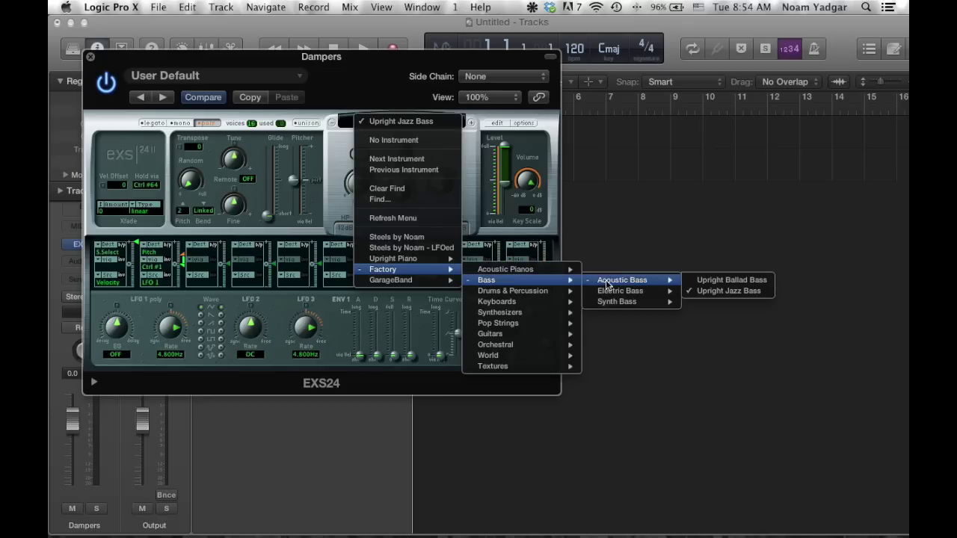
click(715, 292)
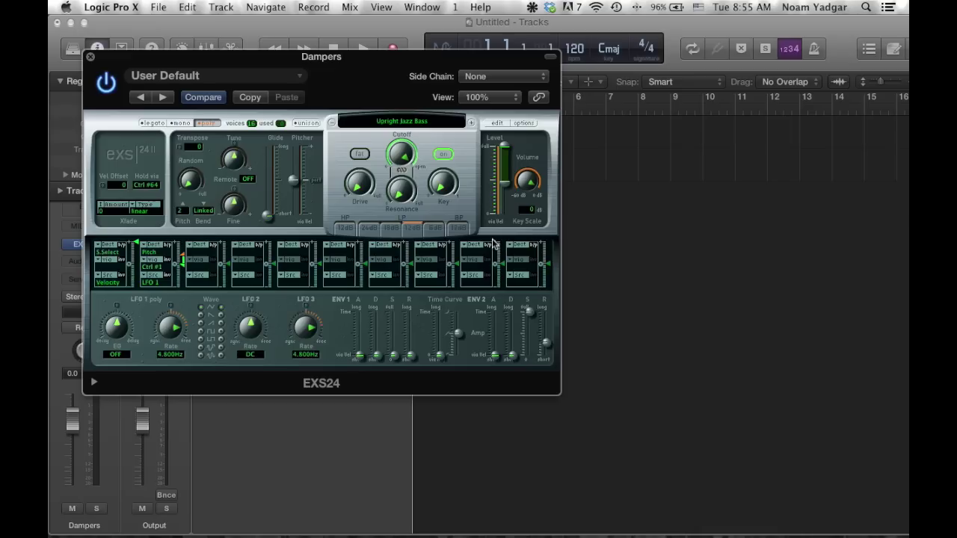
Step: Raise the Dampers EXS24 output level
click(507, 181)
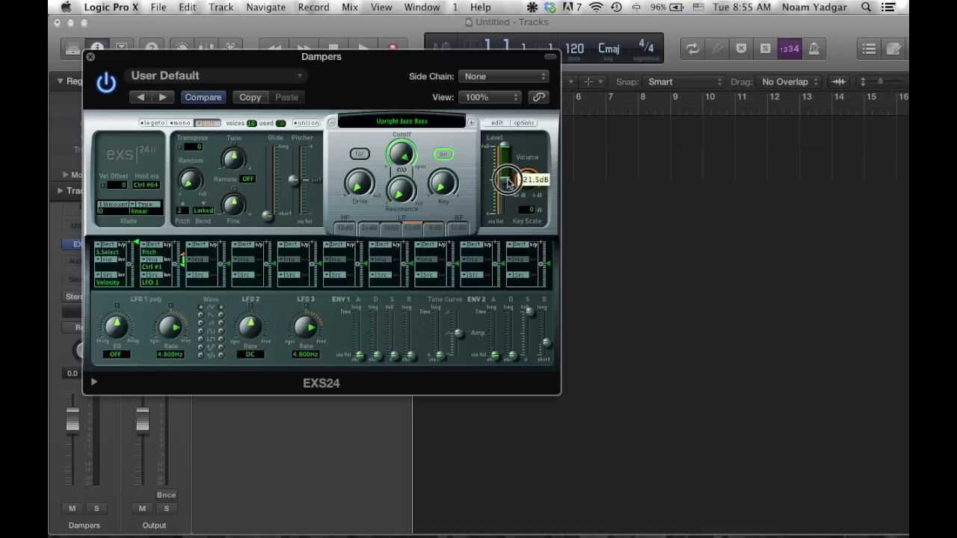
drag(507, 181, 509, 158)
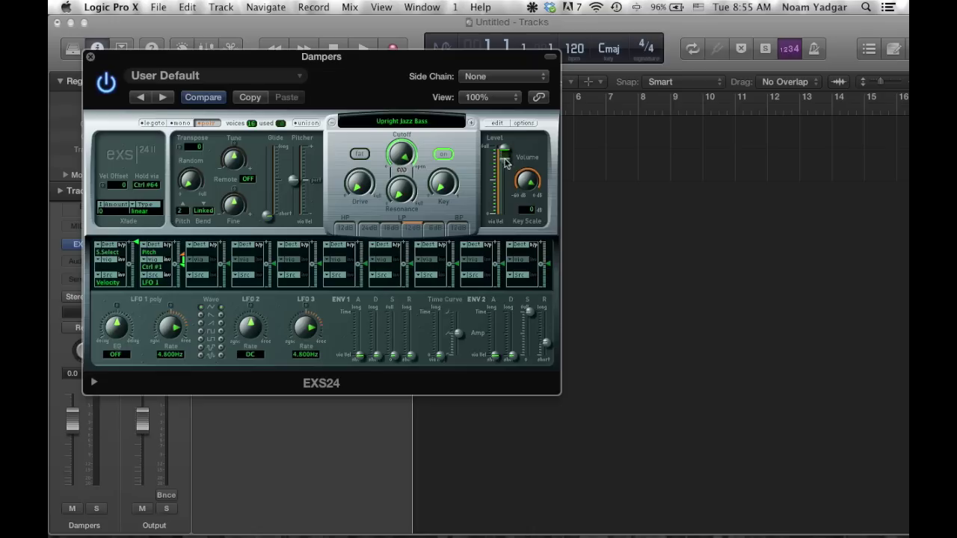
drag(506, 156, 507, 164)
drag(508, 164, 508, 164)
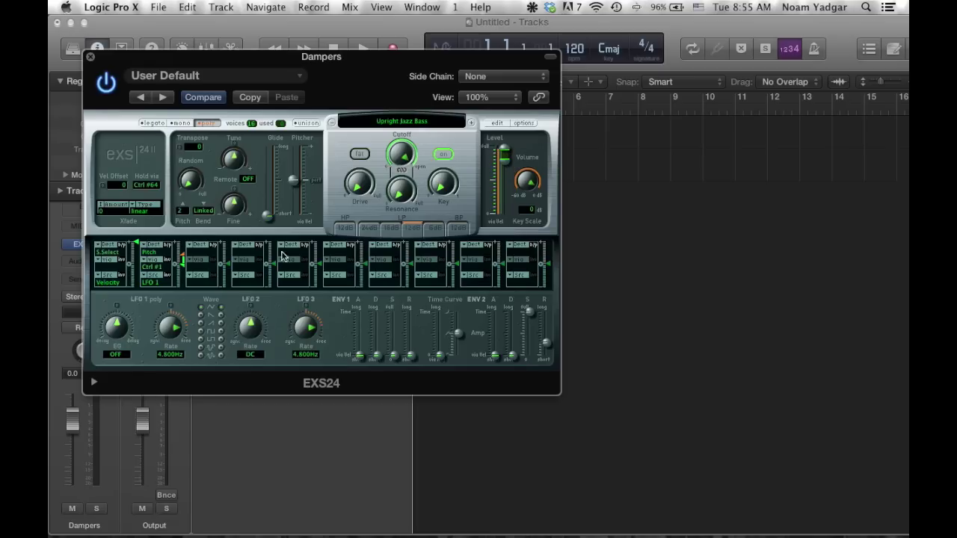
Step: Clear mod matrix slot 1 and 2 destinations and the slot 1 Velocity source
click(112, 254)
click(129, 236)
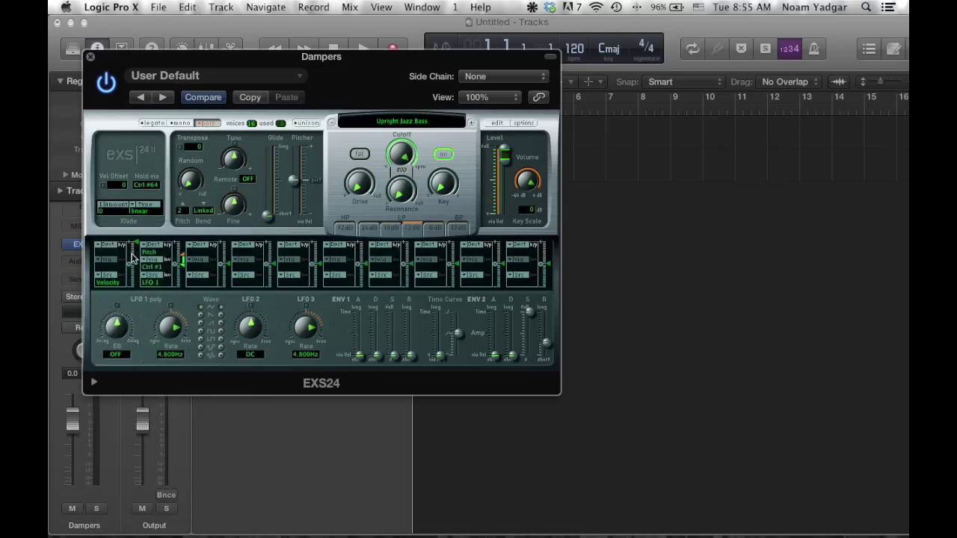
click(148, 255)
click(184, 184)
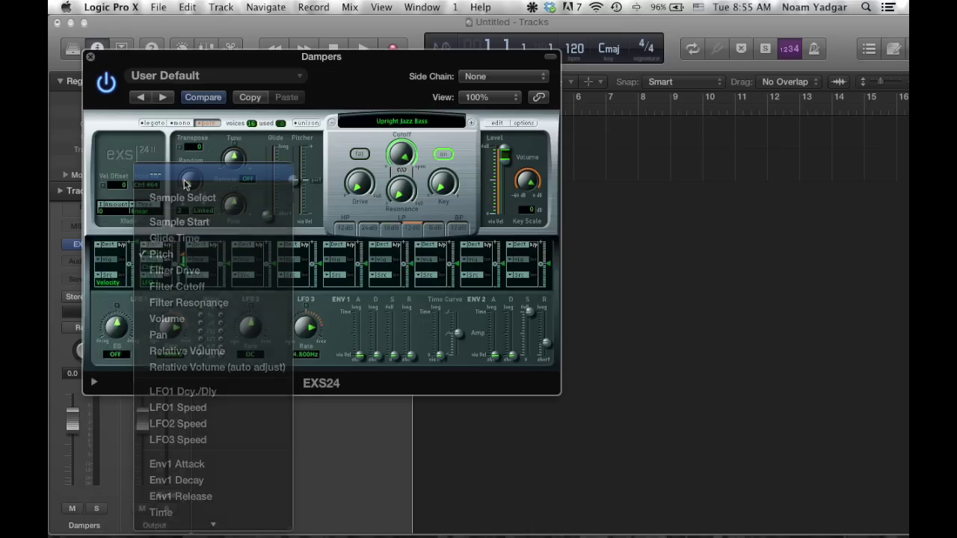
click(112, 282)
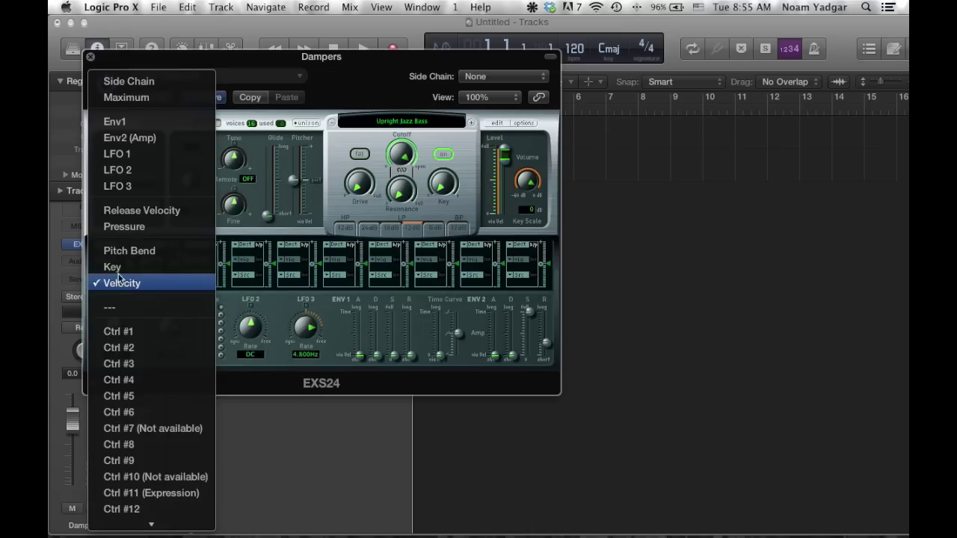
click(122, 304)
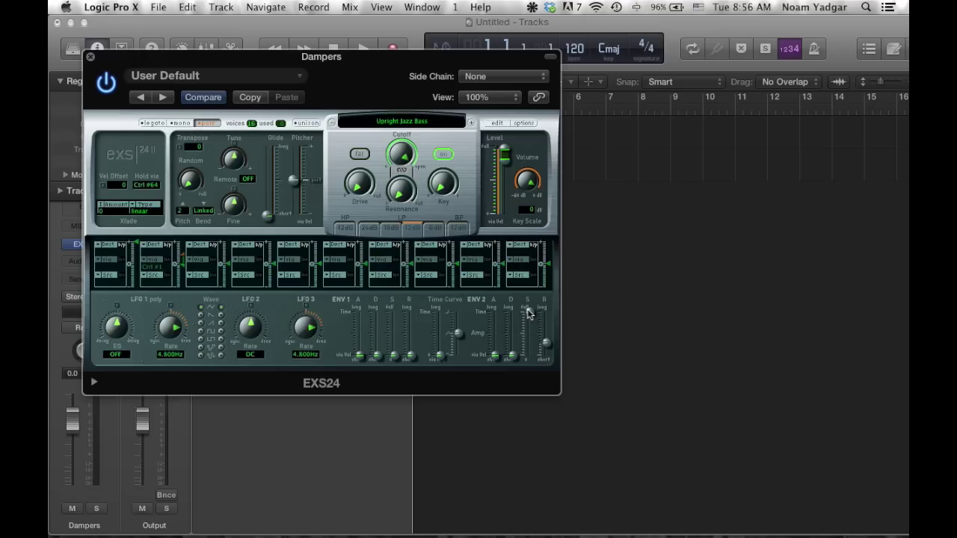
Step: Lower the ENV 2 sustain and turn the filter cutoff down on the Dampers EXS24
drag(528, 314, 515, 344)
drag(404, 152, 412, 224)
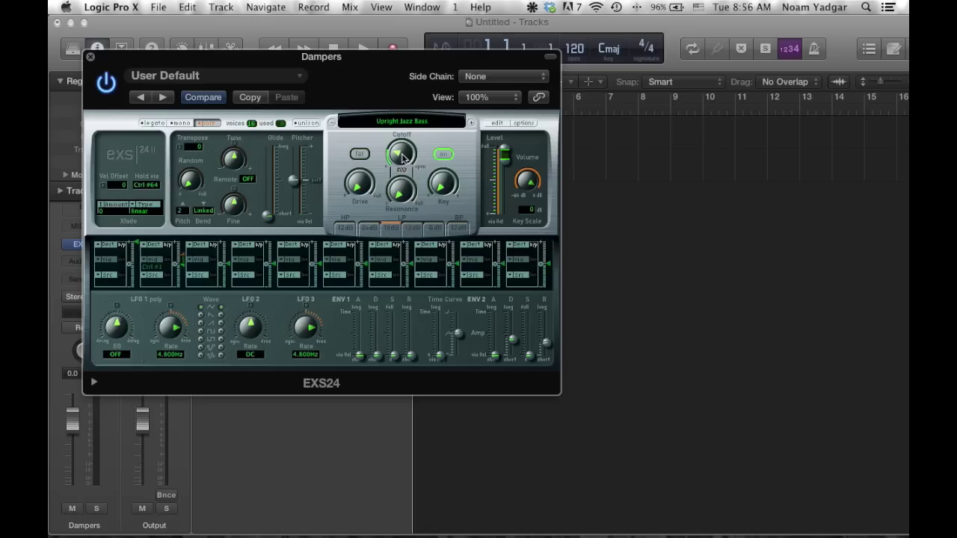
drag(404, 155, 402, 156)
click(402, 156)
Step: Open the Upright Jazz Bass instrument editor and display its six groups
click(495, 123)
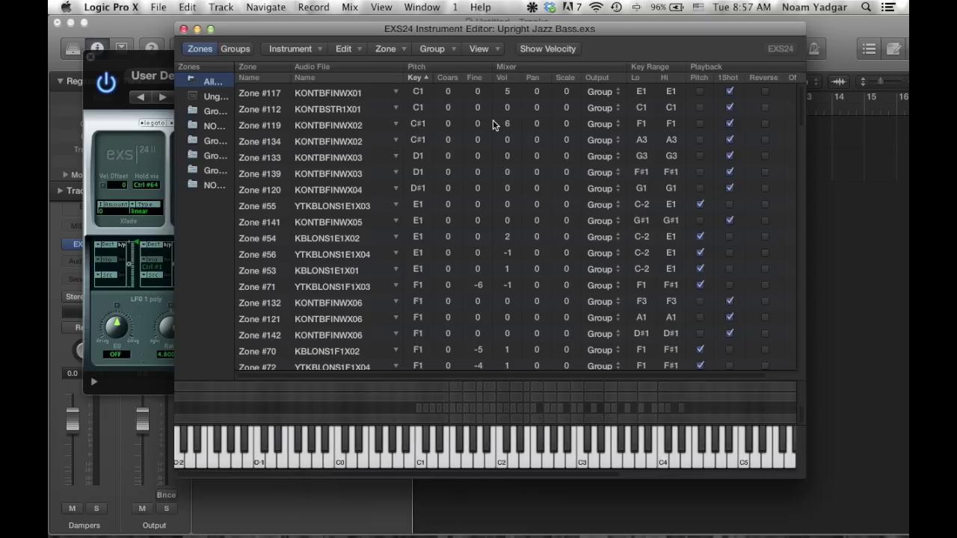
click(236, 50)
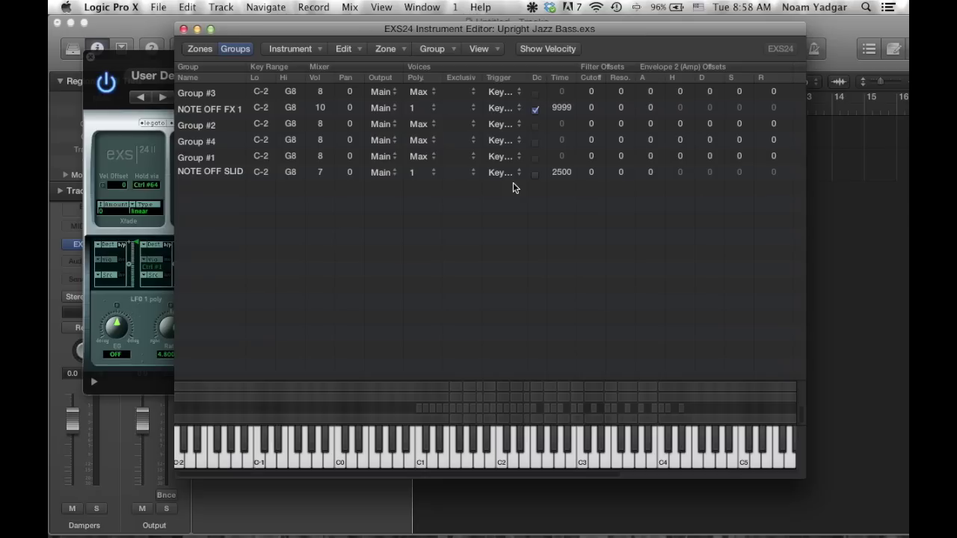
Step: Set Groups #1–#4 of Upright Jazz Bass to trigger on key release
click(512, 97)
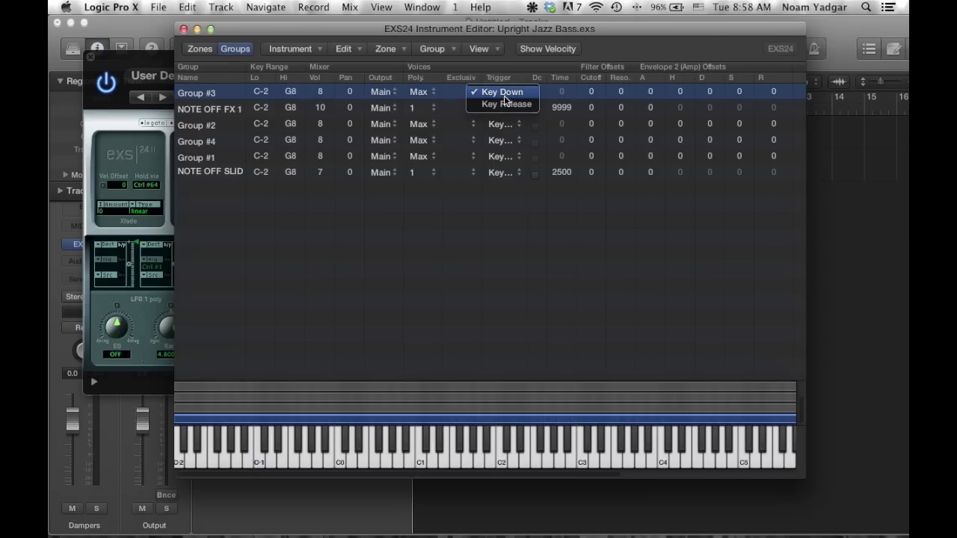
click(513, 104)
click(513, 124)
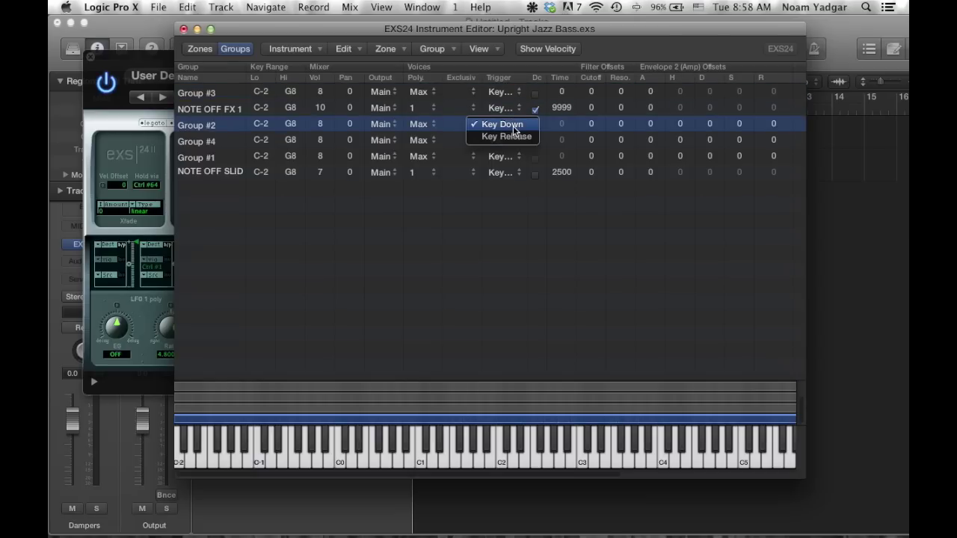
click(512, 138)
click(512, 142)
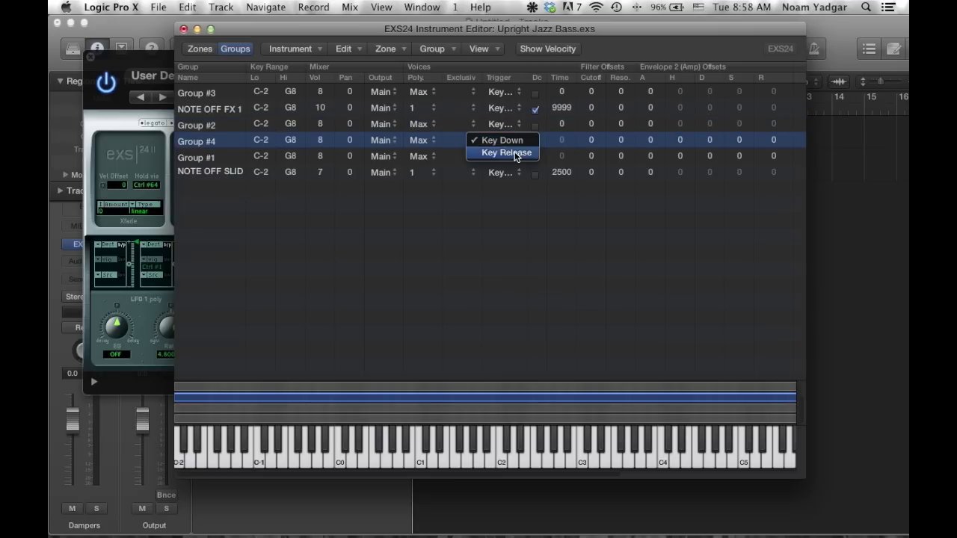
click(515, 154)
click(515, 157)
click(516, 169)
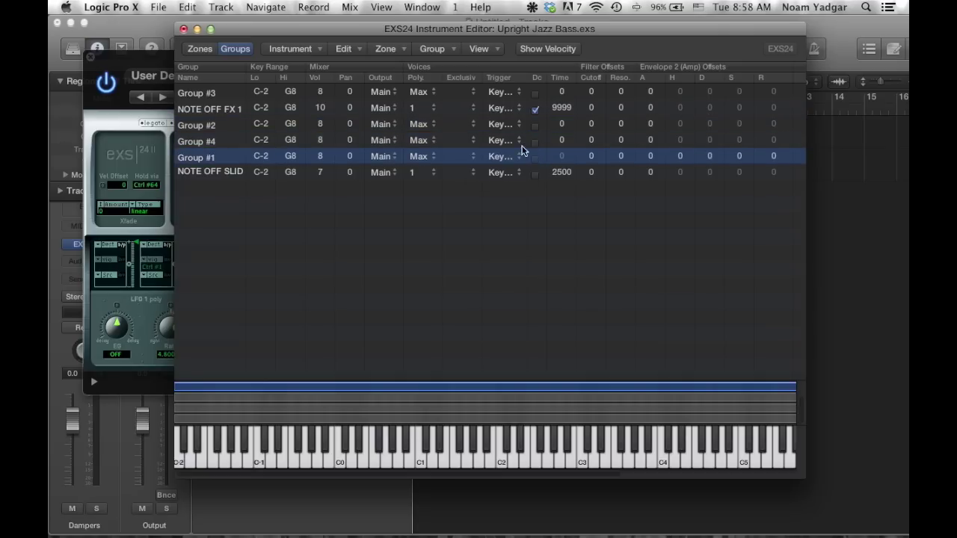
Step: Turn on Dc for Groups #3, #2, #4 and #1
click(535, 93)
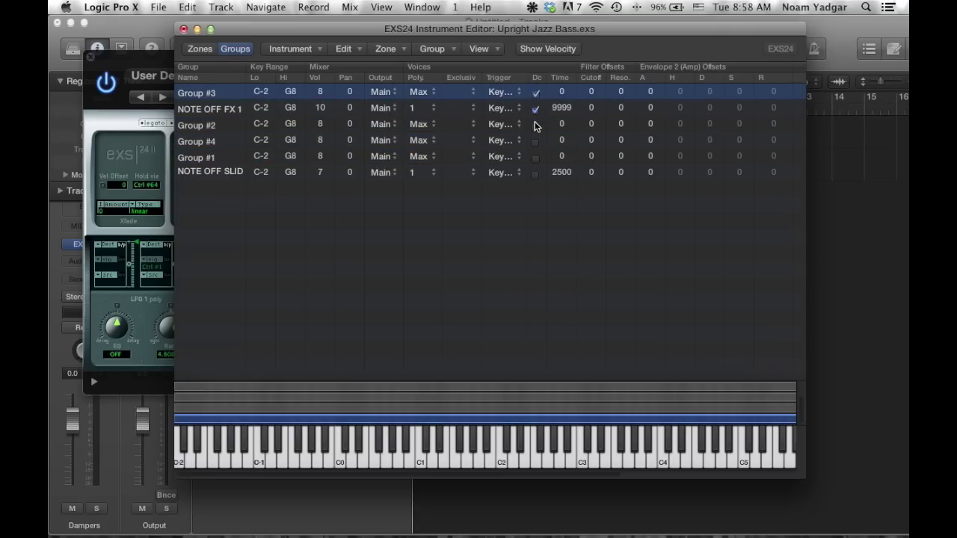
click(536, 125)
click(535, 141)
click(535, 157)
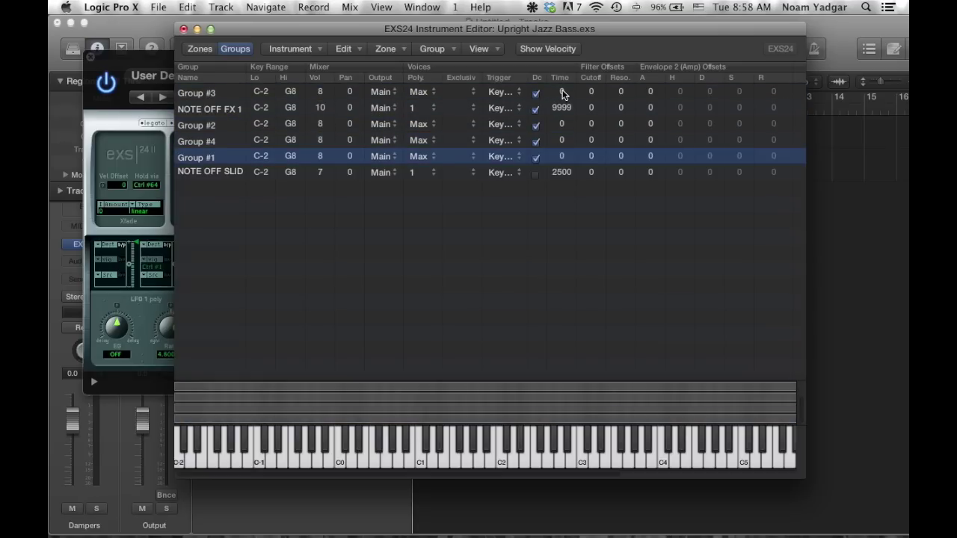
Step: Enter a release Time of 170 for Groups #3, #2, #4 and #1
click(562, 81)
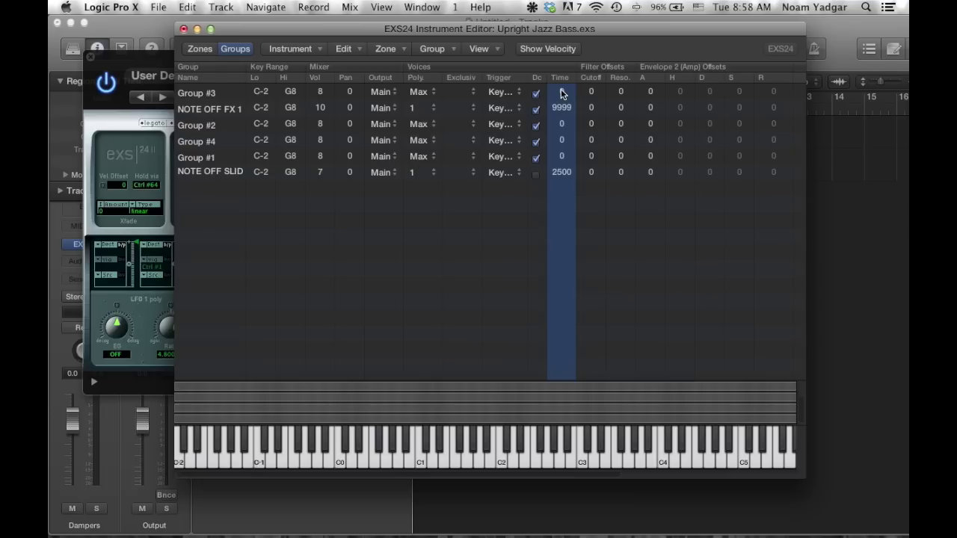
double_click(561, 92)
text(170)
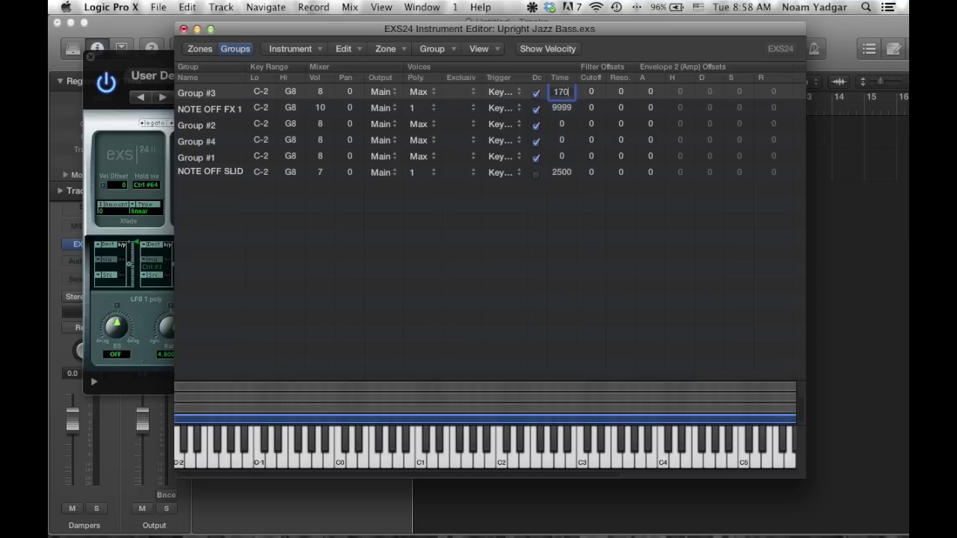
double_click(561, 123)
text(17)
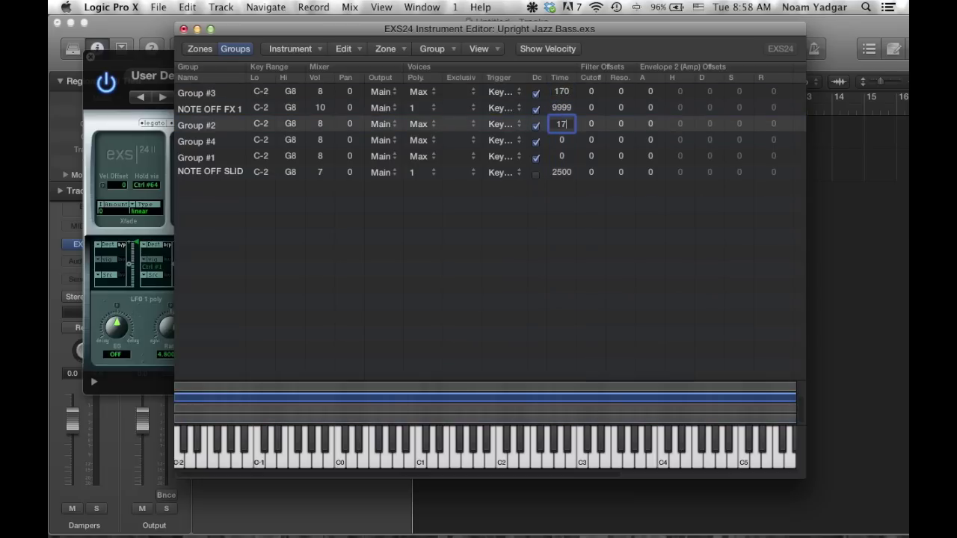
text(0)
double_click(562, 140)
text(17)
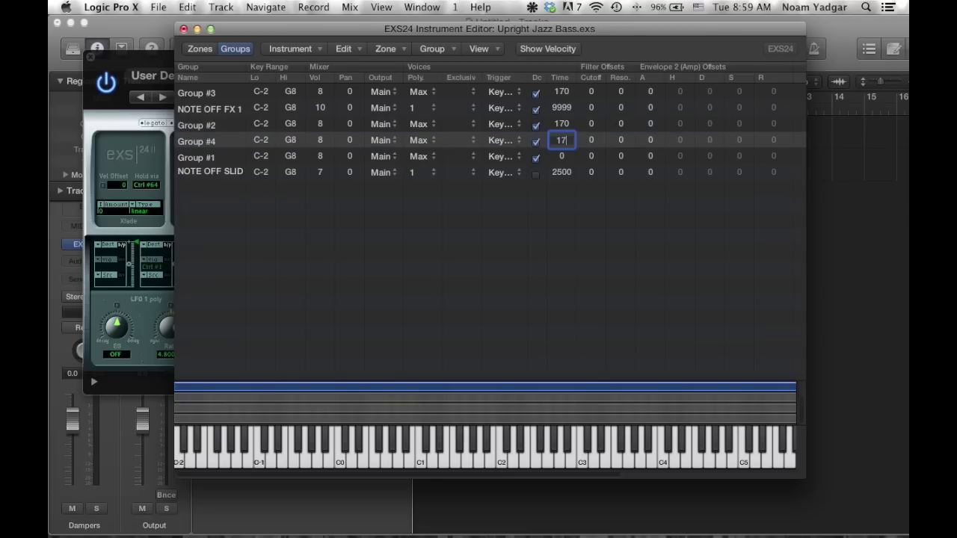
text(0)
double_click(561, 156)
text(17)
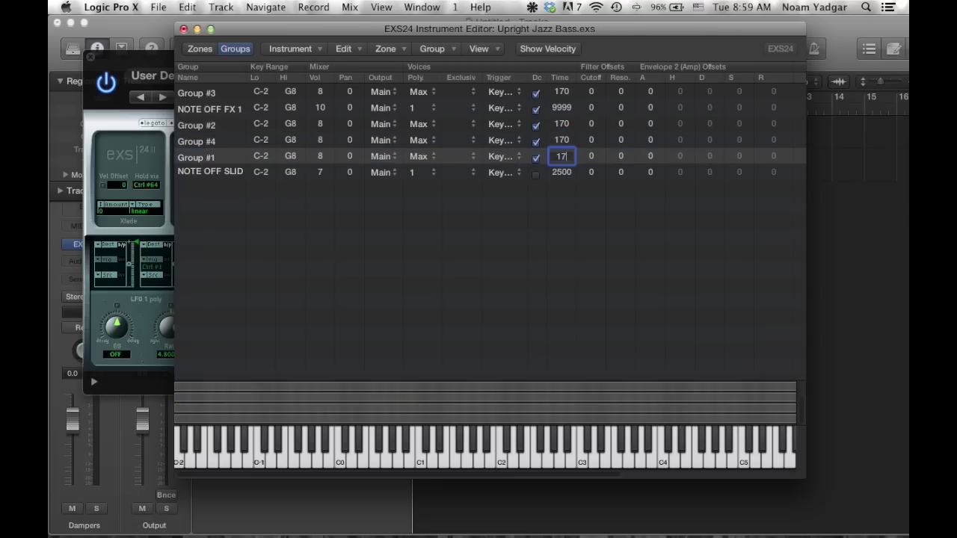
text(0)
key(Return)
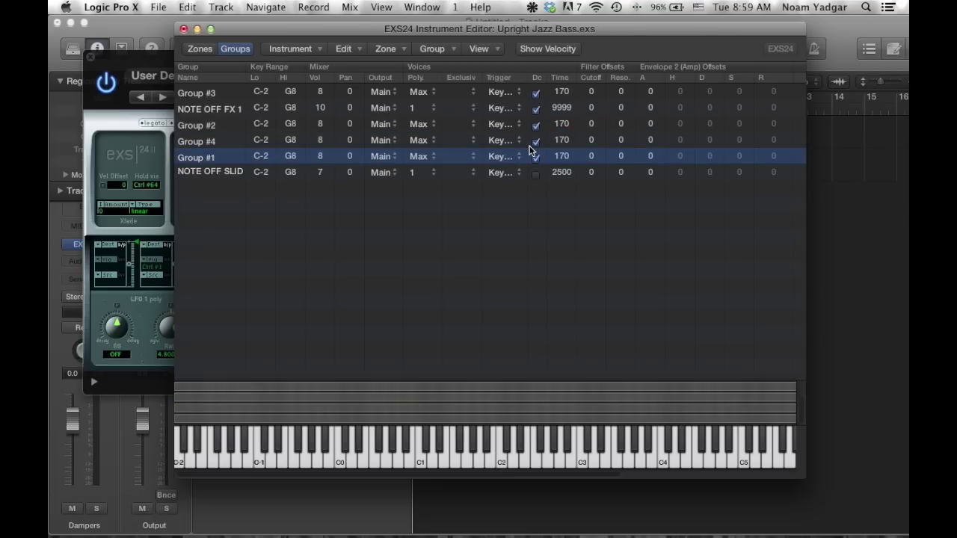
Step: Save the edited Upright Jazz Bass instrument with Instrument > Save As
click(311, 52)
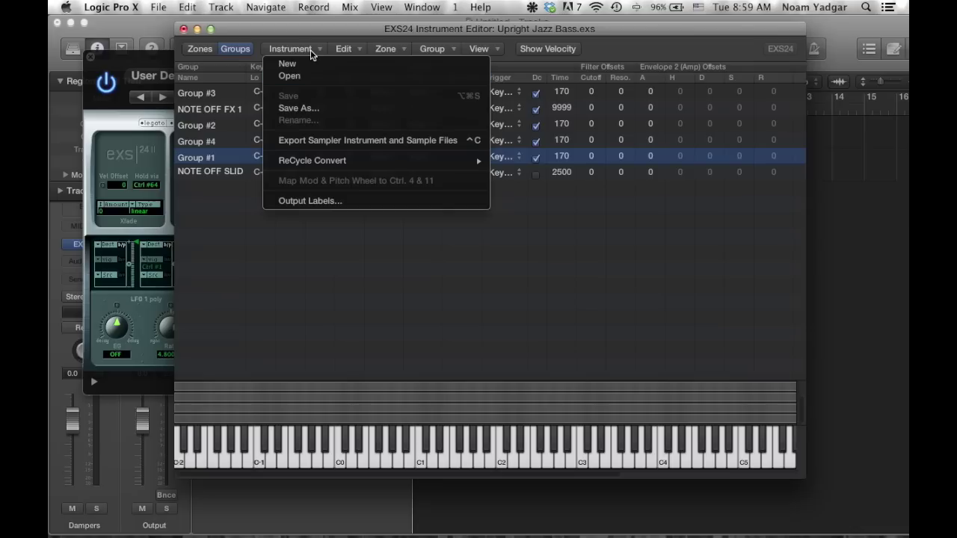
click(323, 109)
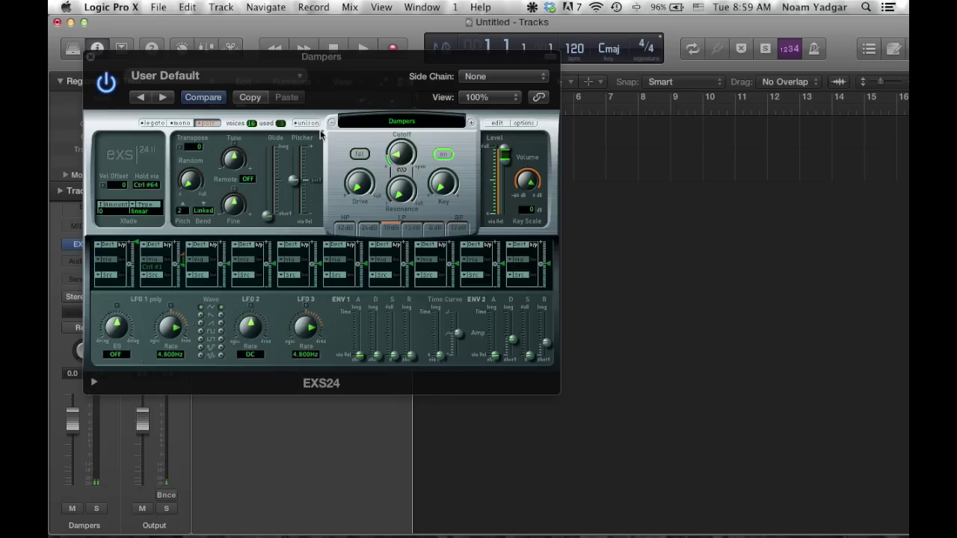
Step: In the Dampers EXS24 mod slot 1, route Ctrl #64 to Filter Cutoff at minimum amount
click(514, 352)
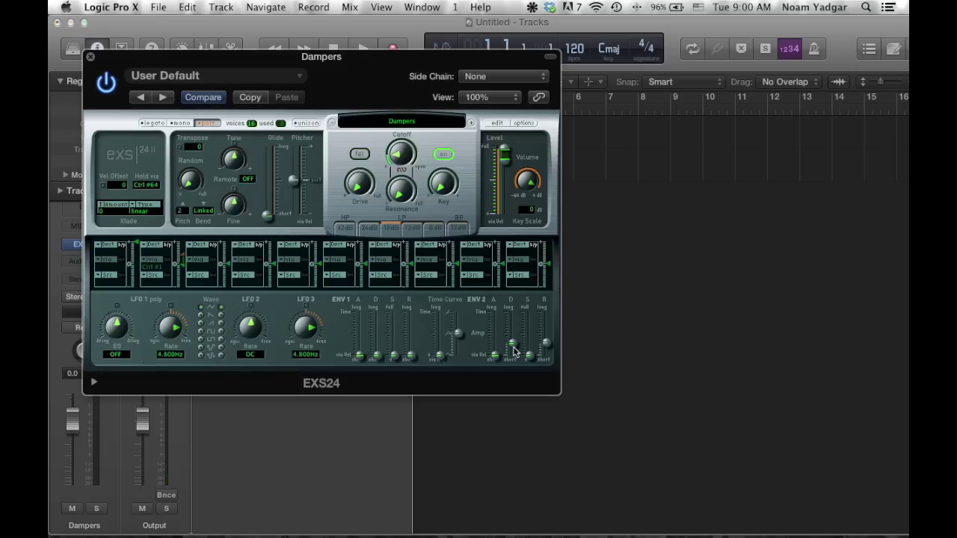
click(108, 288)
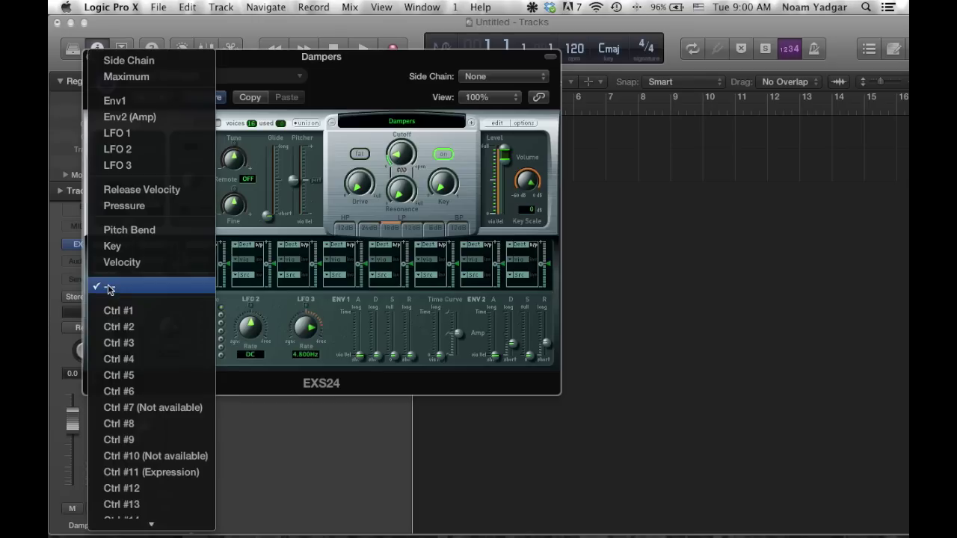
scroll(149, 388, down, 20)
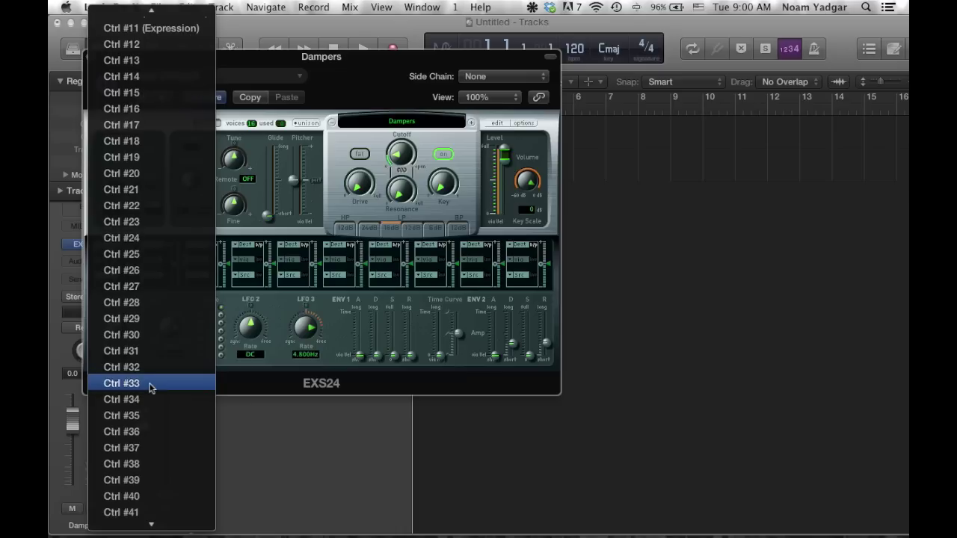
scroll(149, 388, down, 10)
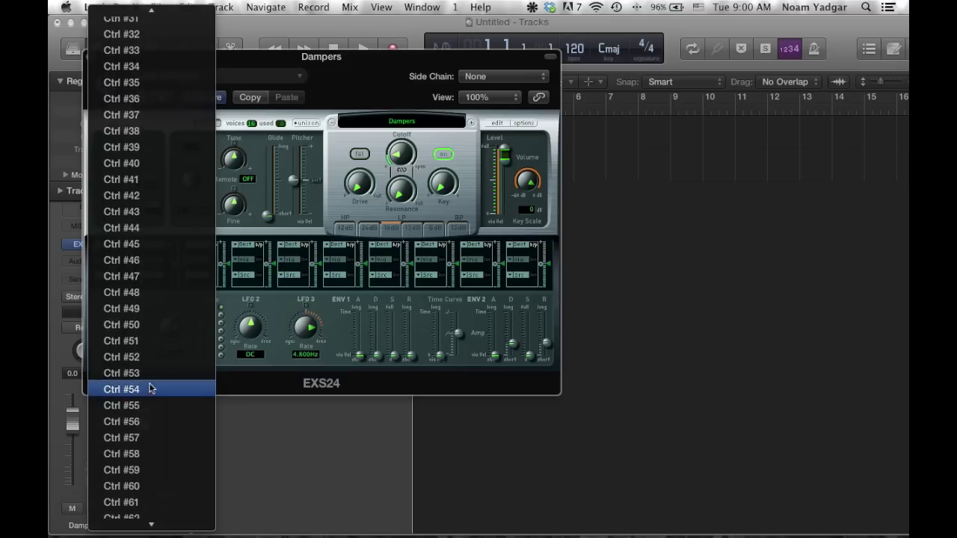
scroll(149, 388, down, 2)
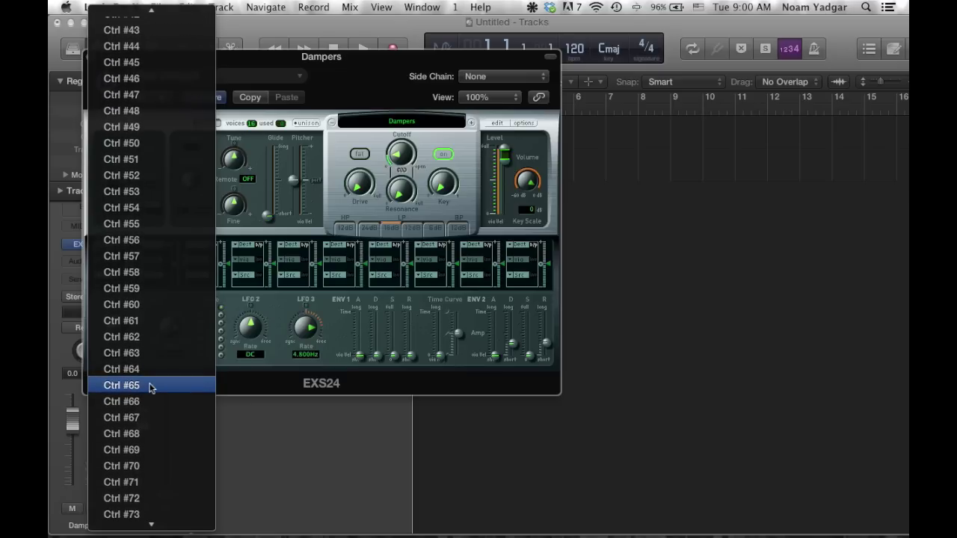
click(149, 388)
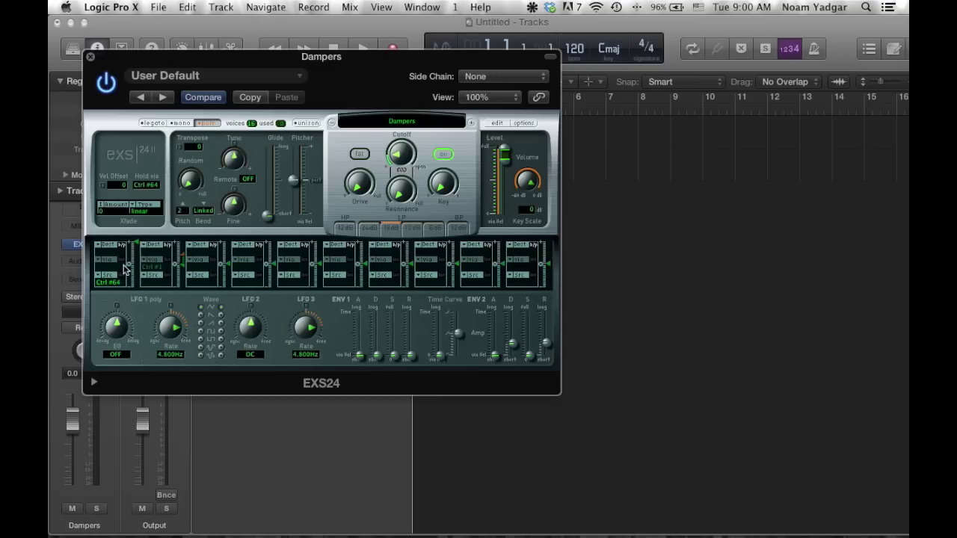
click(111, 246)
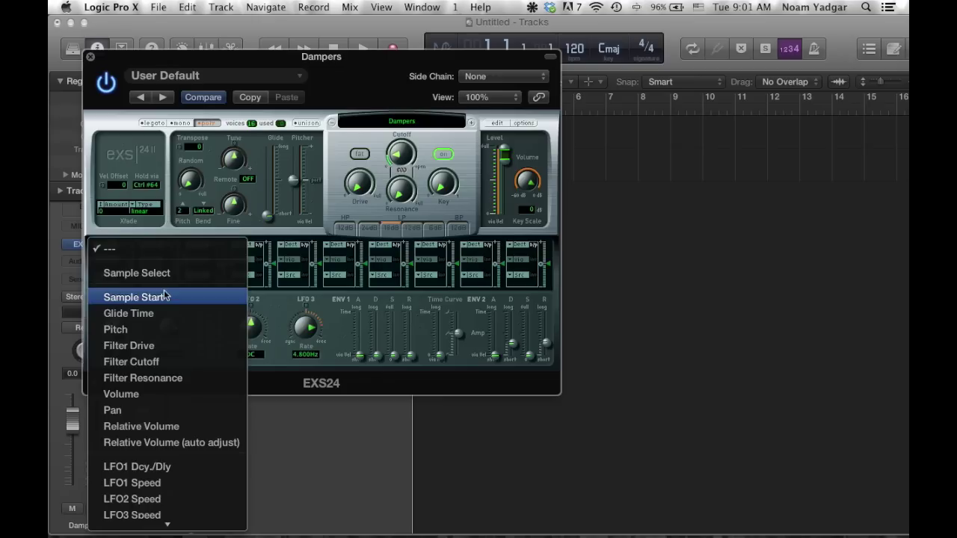
click(179, 361)
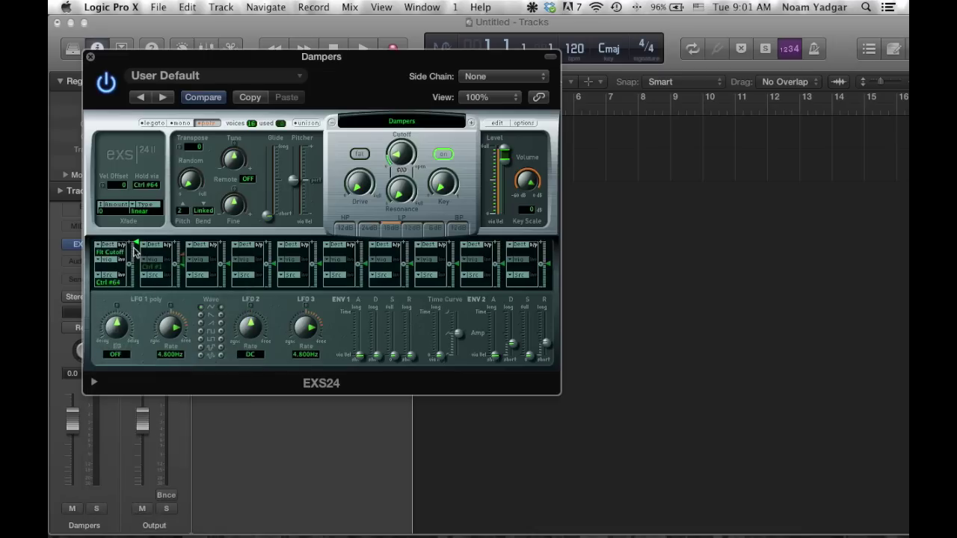
drag(138, 249, 145, 391)
Step: Close the sampler, arm Piano, and bring Dampers volume from -3.0 down to -4.7 dB
click(91, 57)
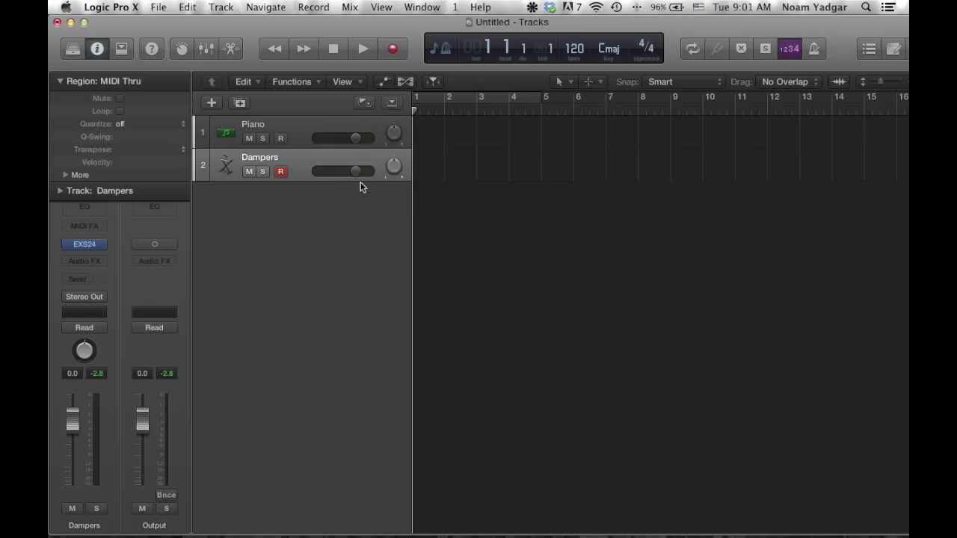
click(281, 139)
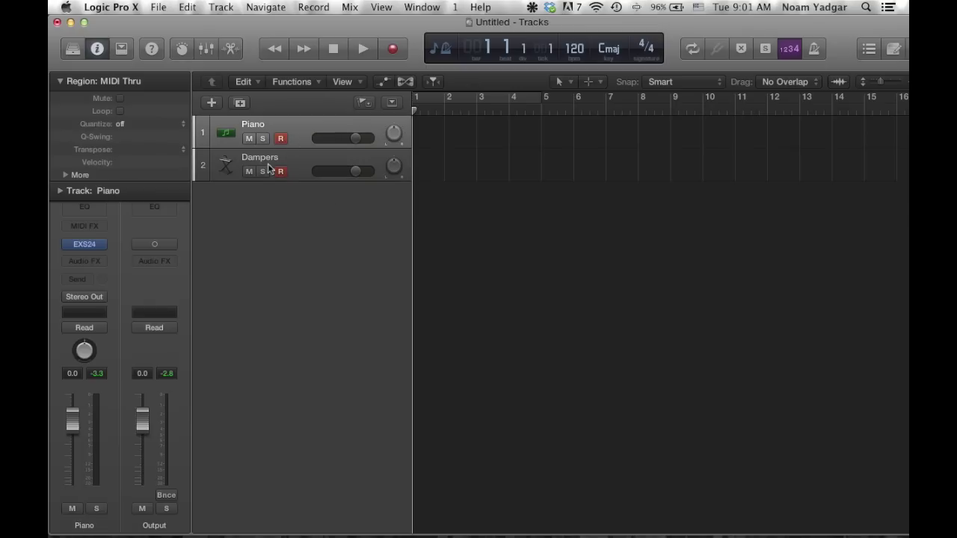
click(356, 172)
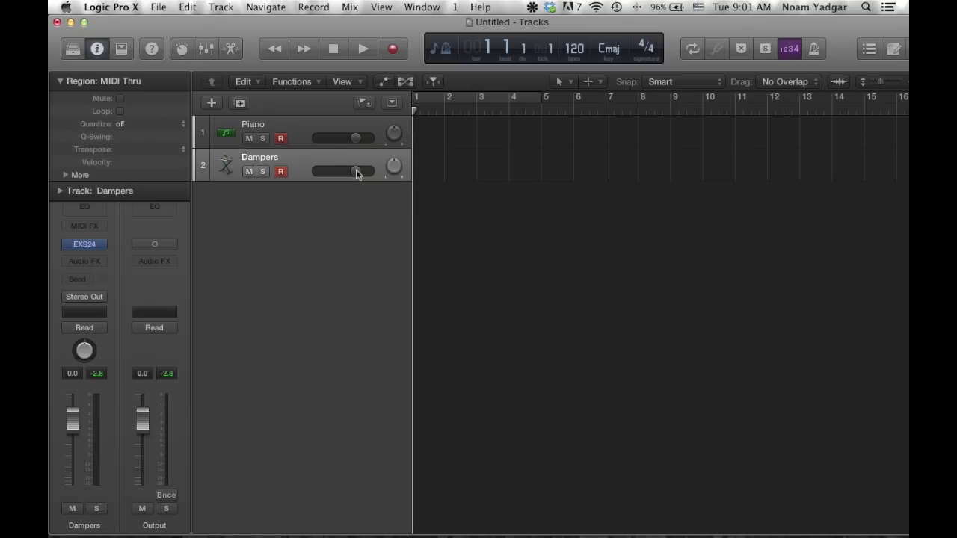
mouse_move(356, 172)
mouse_down()
mouse_move(336, 172)
mouse_move(348, 171)
mouse_up()
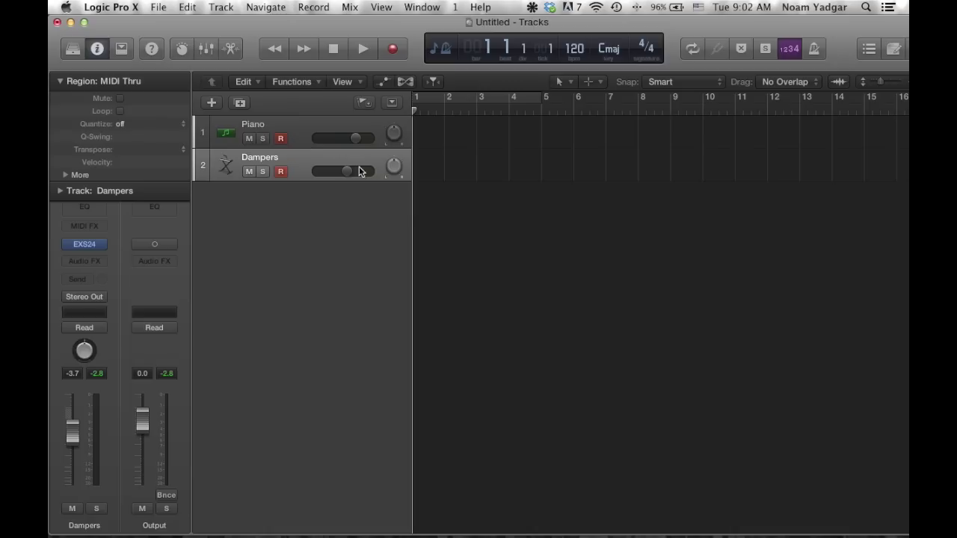
click(348, 174)
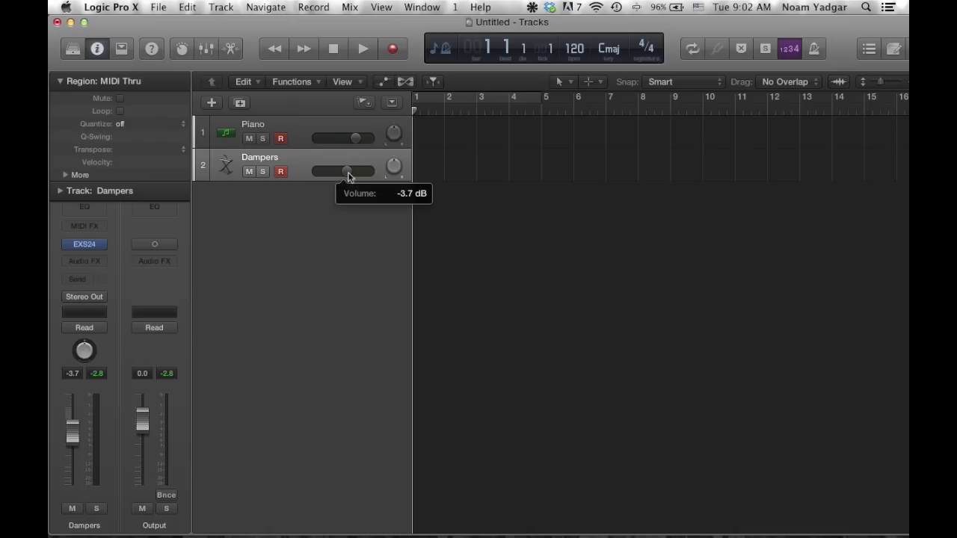
drag(349, 174, 344, 174)
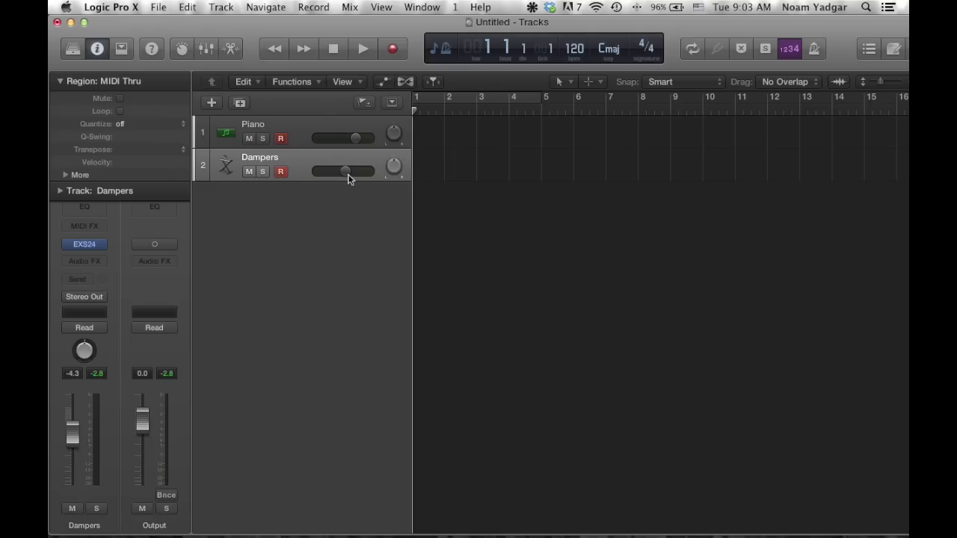
drag(348, 177, 346, 177)
Step: Combine the selected Piano and Dampers tracks into a new Summing Stack, Sum 1
click(298, 141)
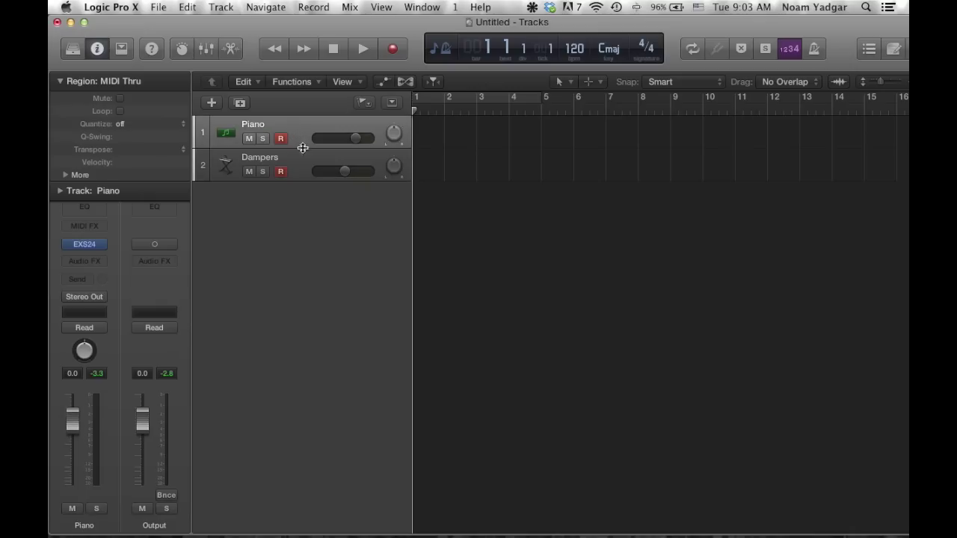
click(302, 156)
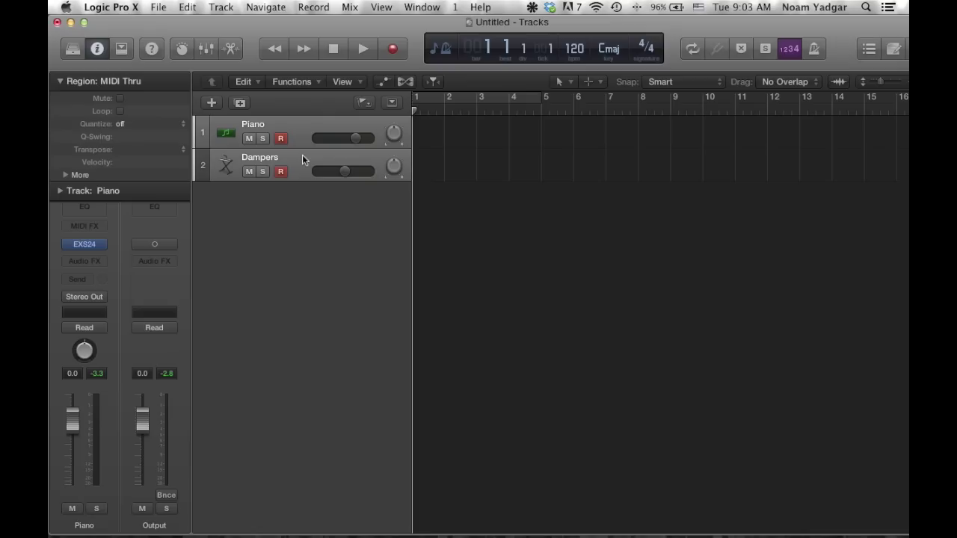
click(305, 136)
right_click(301, 133)
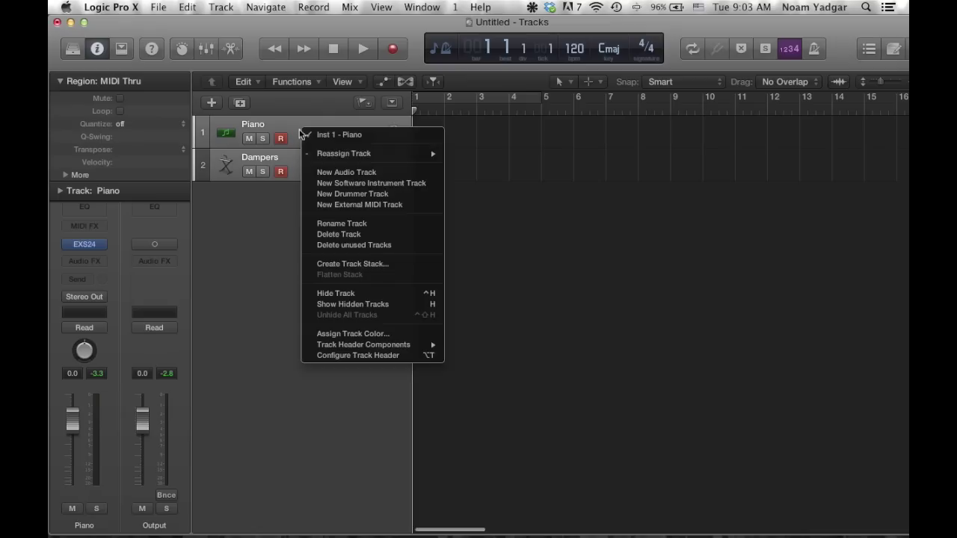
click(366, 267)
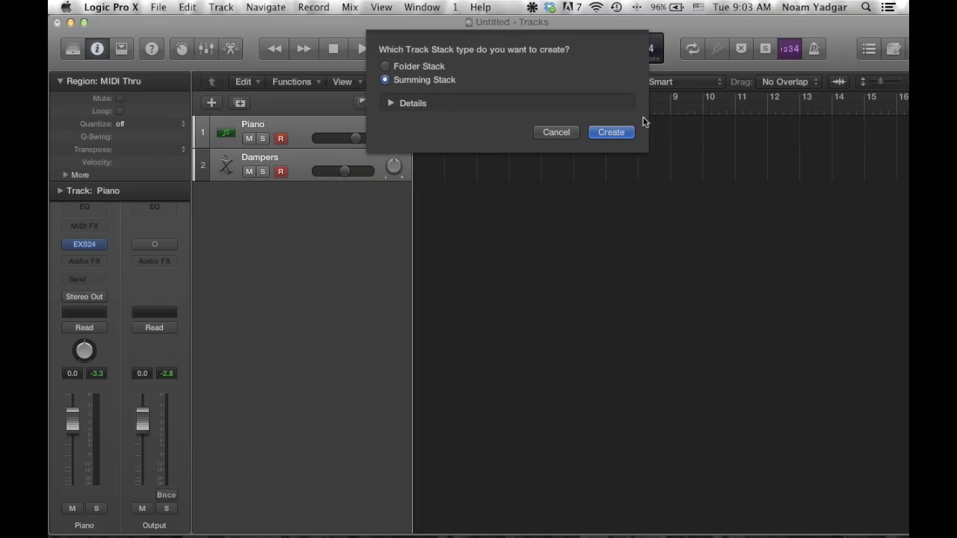
click(626, 132)
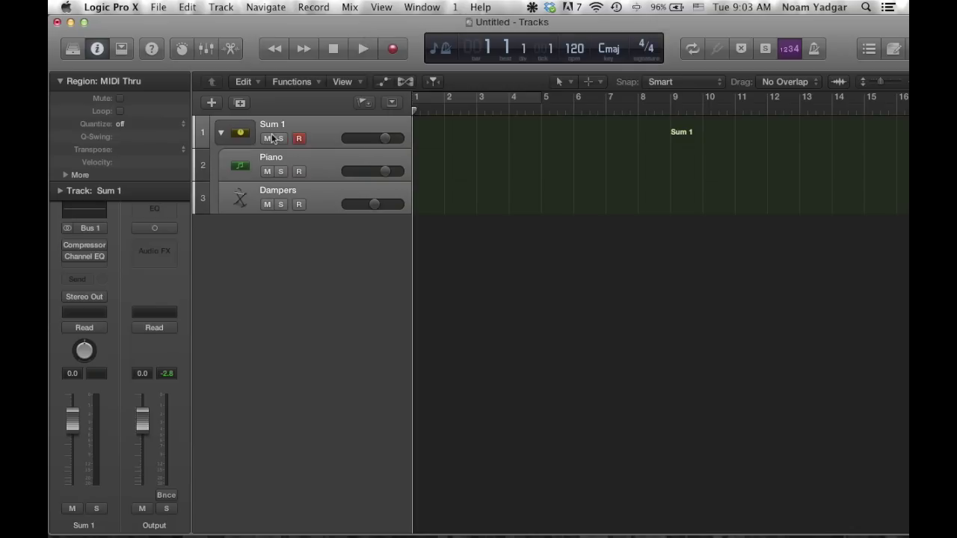
Step: Collapse the Sum 1 stack and type 'Home Piano' as its name
click(221, 132)
double_click(282, 127)
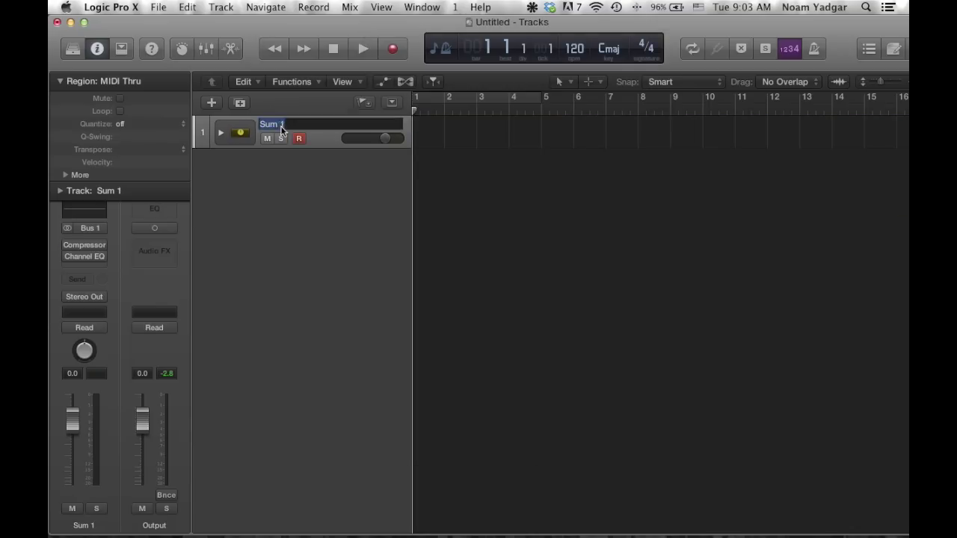
text(Home)
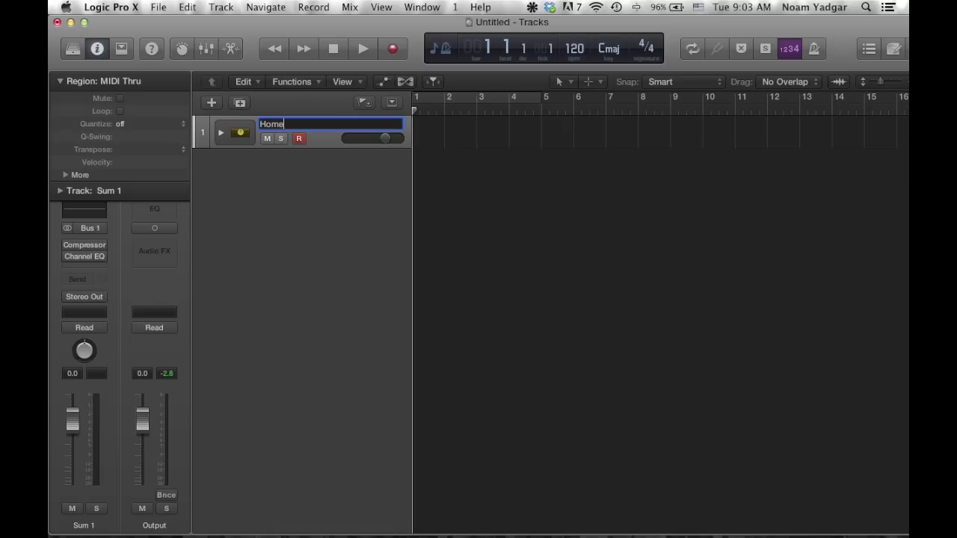
text( Piano)
Step: Confirm the name Home Piano and save the stack's channel strip setting as 'Home'
key(Return)
key(x)
click(291, 340)
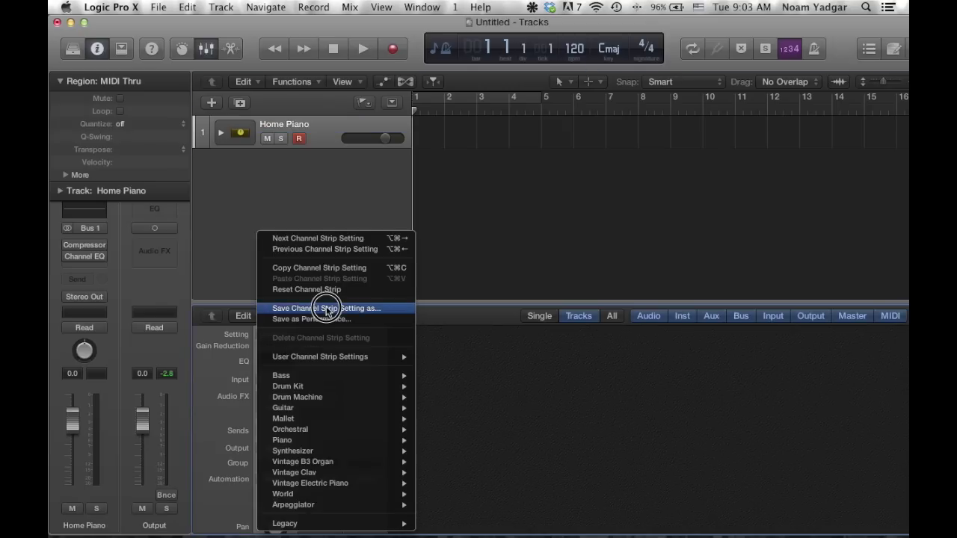
click(354, 313)
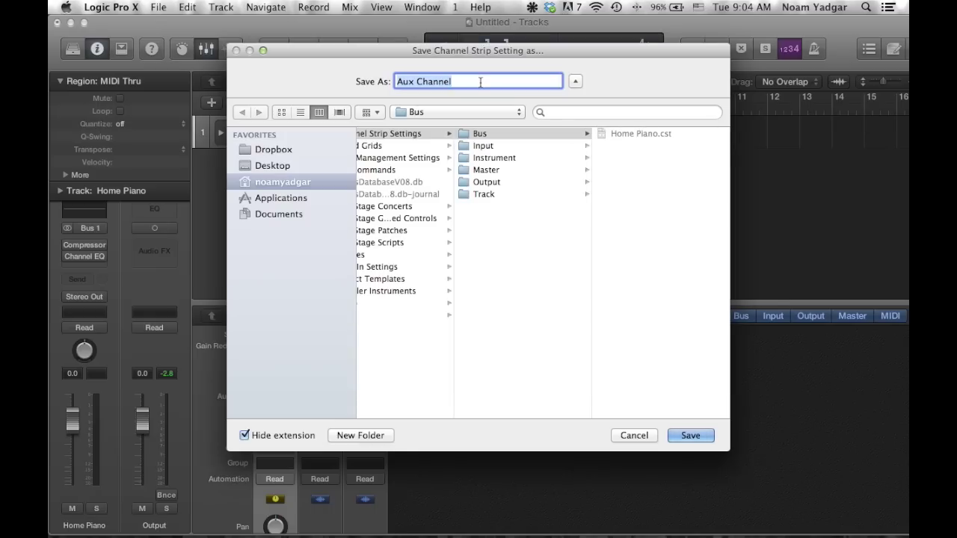
text(Home)
key(Return)
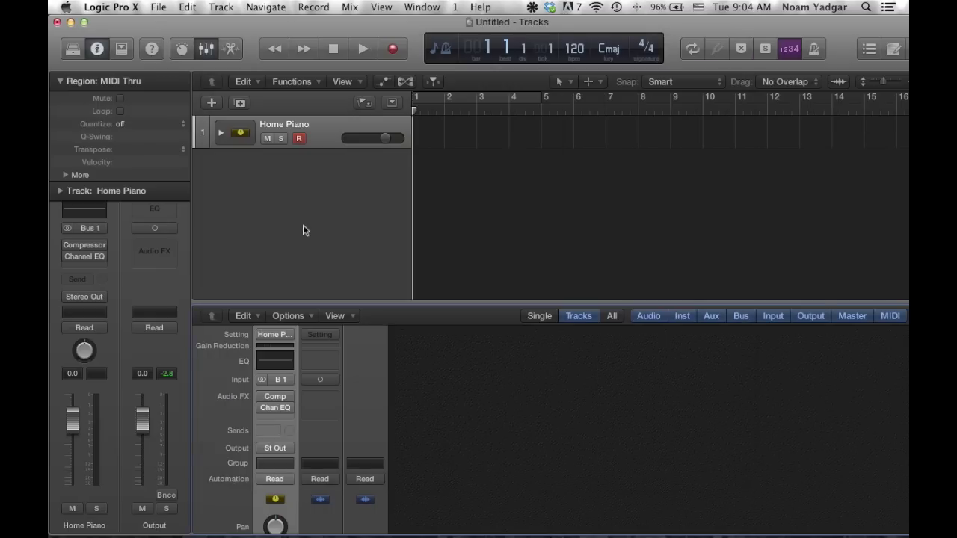